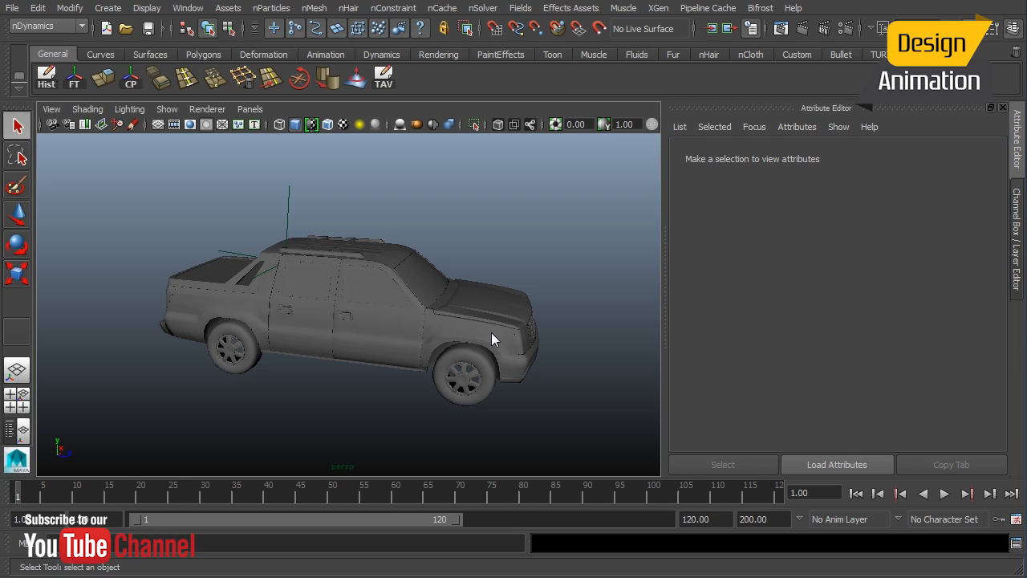
Examine the truck and wall scene, inspecting the hood and the truck body as separate meshes.
{"action": "left_click_drag", "start_coordinate": [440, 297], "coordinate": [351, 376], "text": "alt"}
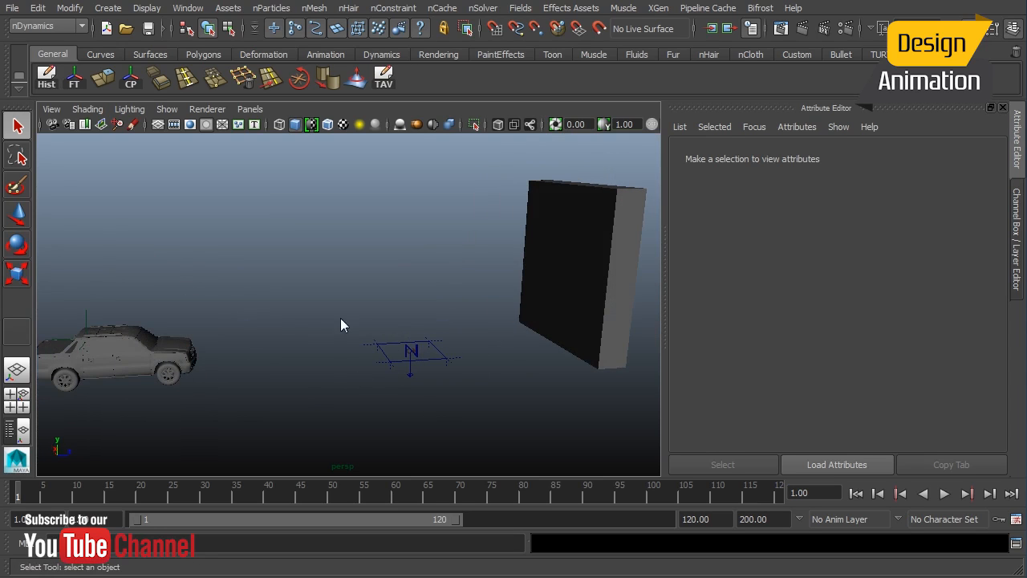
{"action": "left_click", "coordinate": [159, 366]}
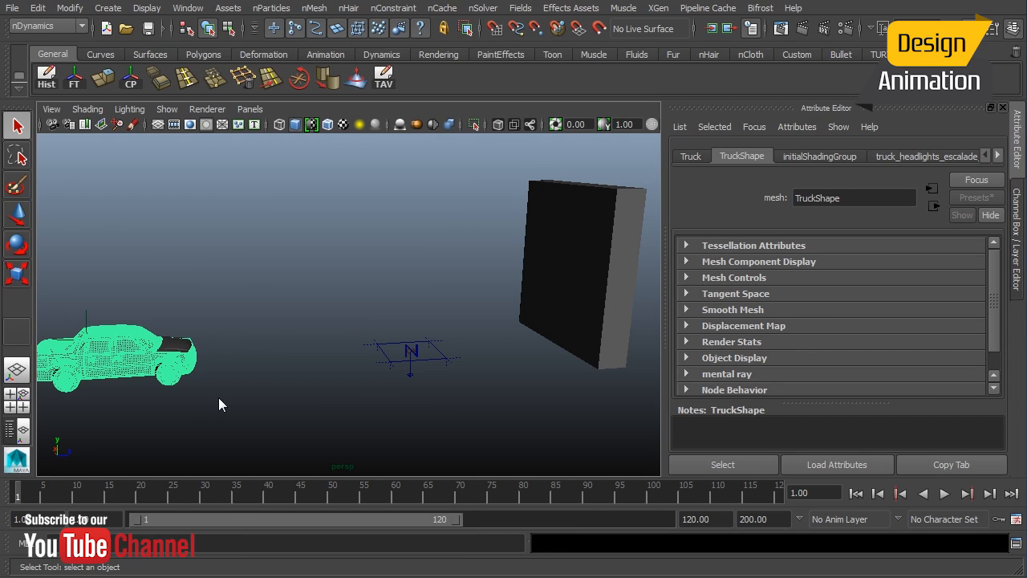
{"action": "left_click", "coordinate": [181, 354]}
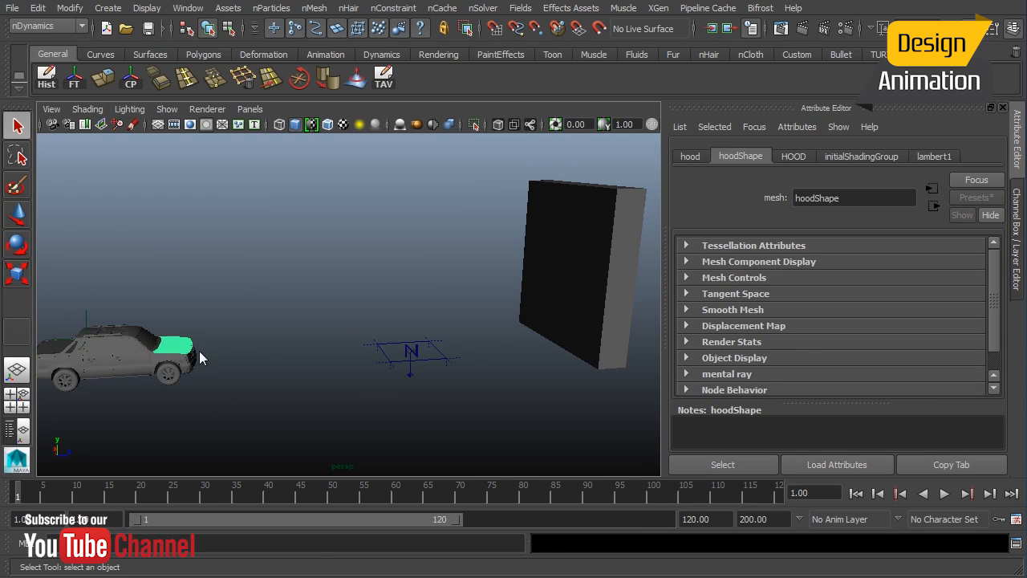
{"action": "key", "text": "f"}
{"action": "left_click_drag", "start_coordinate": [415, 367], "coordinate": [333, 369], "text": "alt"}
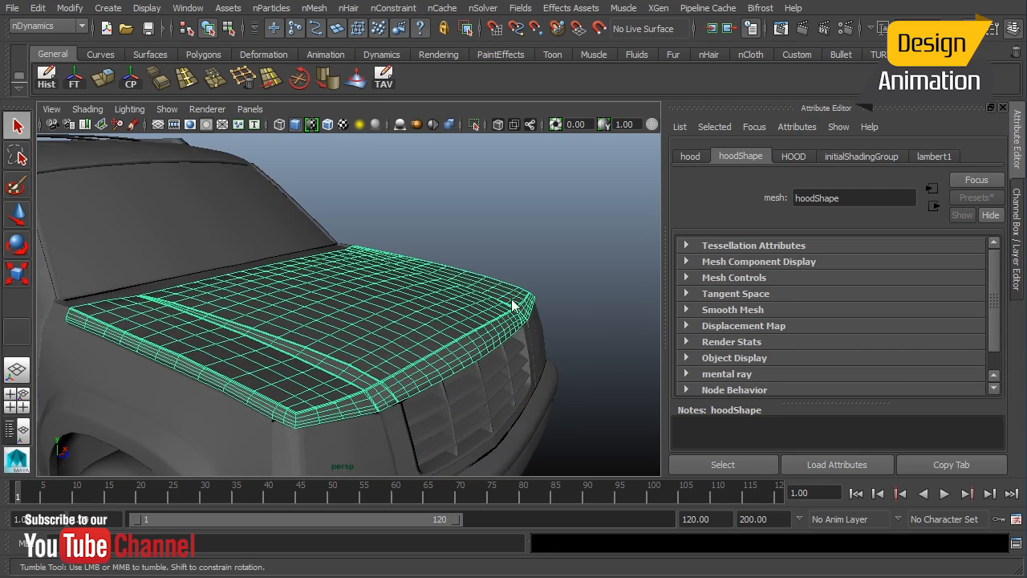
{"action": "right_click_drag", "start_coordinate": [513, 305], "coordinate": [342, 367], "text": "alt"}
{"action": "middle_click_drag", "start_coordinate": [342, 367], "coordinate": [409, 345], "text": "alt"}
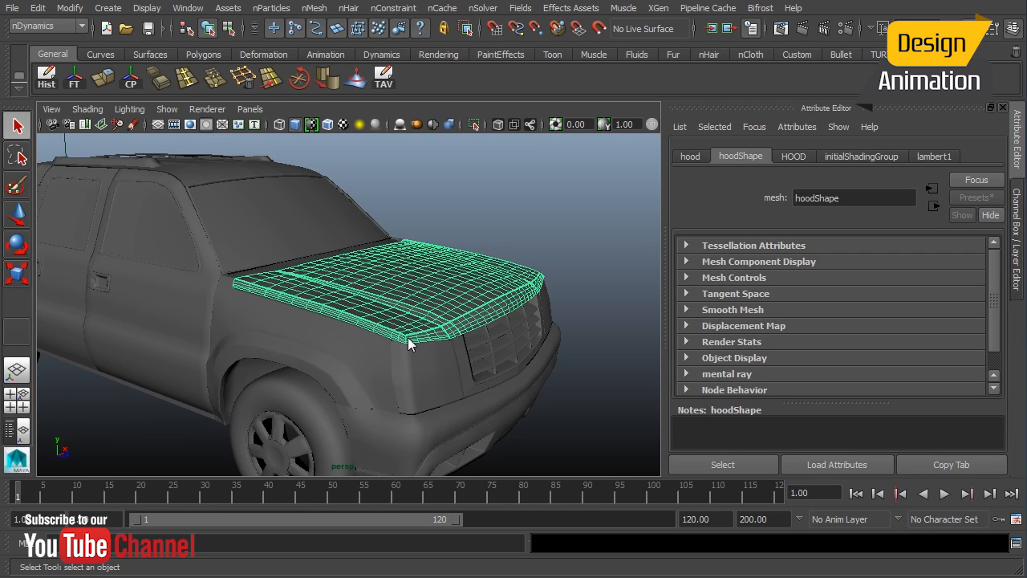
{"action": "left_click_drag", "start_coordinate": [486, 273], "coordinate": [375, 288], "text": "alt"}
{"action": "left_click", "coordinate": [379, 345]}
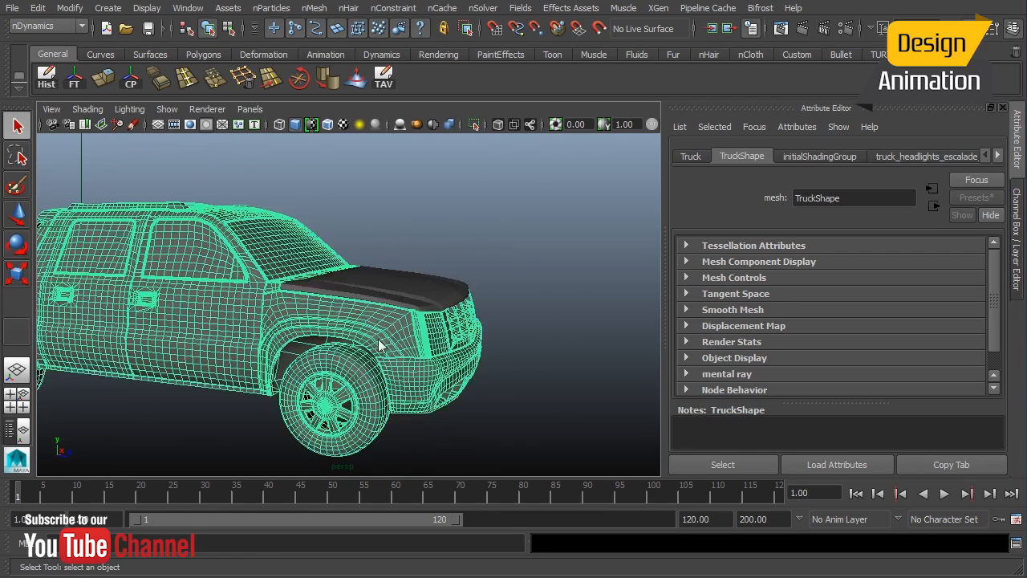
{"action": "left_click_drag", "start_coordinate": [379, 345], "coordinate": [476, 363], "text": "alt"}
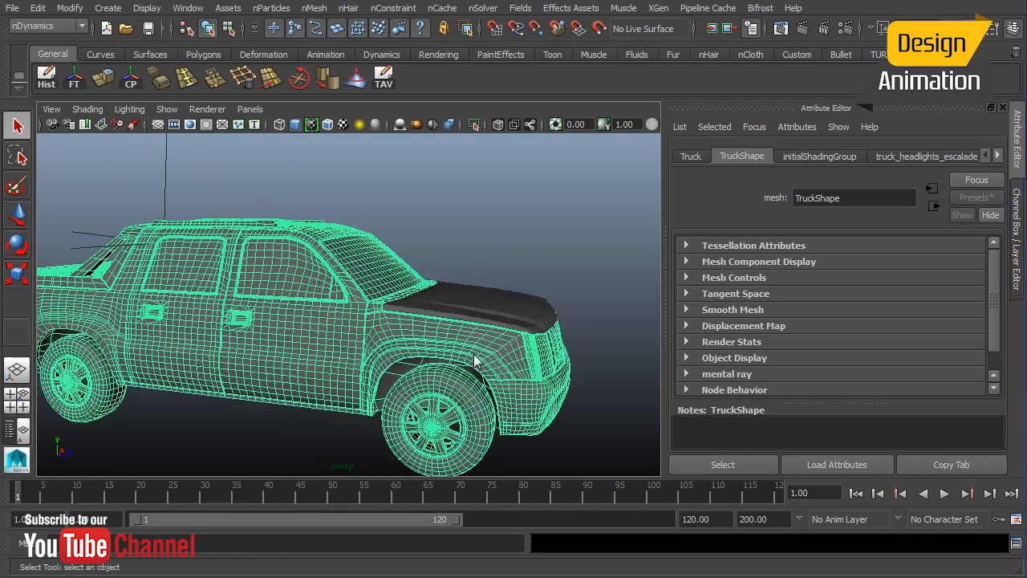
Hide the TRUCK display layer so that only the roll cage and hood are shown.
{"action": "left_click", "coordinate": [1016, 273]}
{"action": "left_click_drag", "start_coordinate": [532, 298], "coordinate": [415, 319], "text": "alt"}
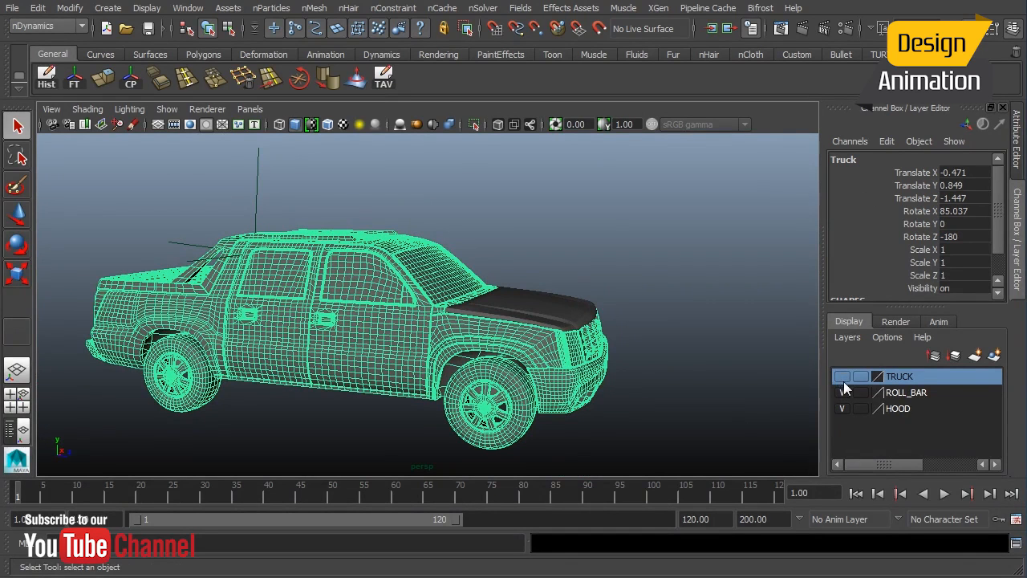
{"action": "right_click", "coordinate": [898, 376]}
{"action": "left_click", "coordinate": [923, 398]}
{"action": "left_click", "coordinate": [438, 345]}
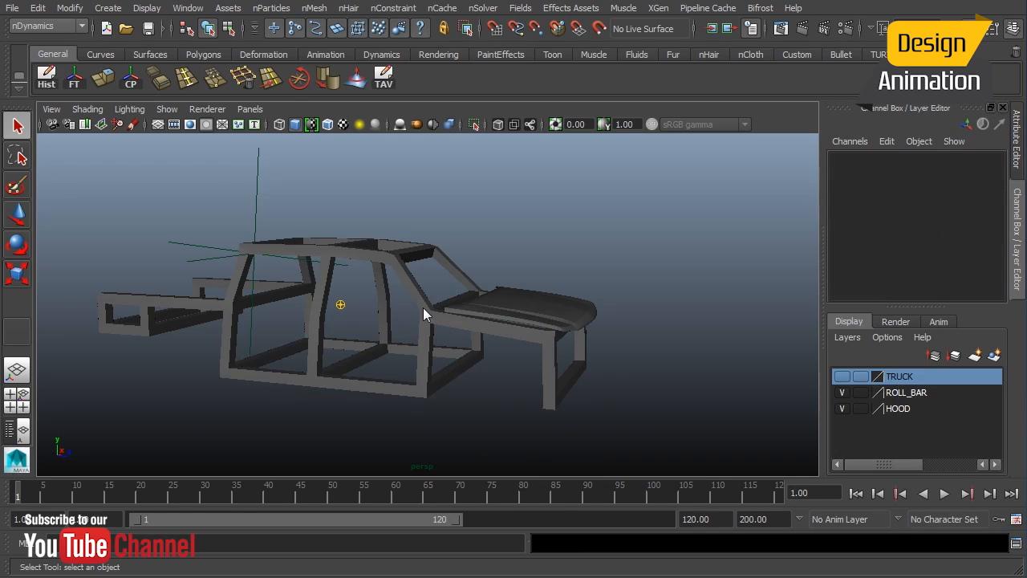
Select the roll cage and inspect its position relative to the uniform field and the wall.
{"action": "left_click", "coordinate": [423, 308]}
{"action": "right_click_drag", "start_coordinate": [555, 322], "coordinate": [181, 342], "text": "alt"}
{"action": "middle_click_drag", "start_coordinate": [419, 365], "coordinate": [282, 330], "text": "alt"}
{"action": "left_click_drag", "start_coordinate": [283, 330], "coordinate": [527, 352], "text": "alt"}
{"action": "left_click_drag", "start_coordinate": [630, 338], "coordinate": [358, 355], "text": "alt"}
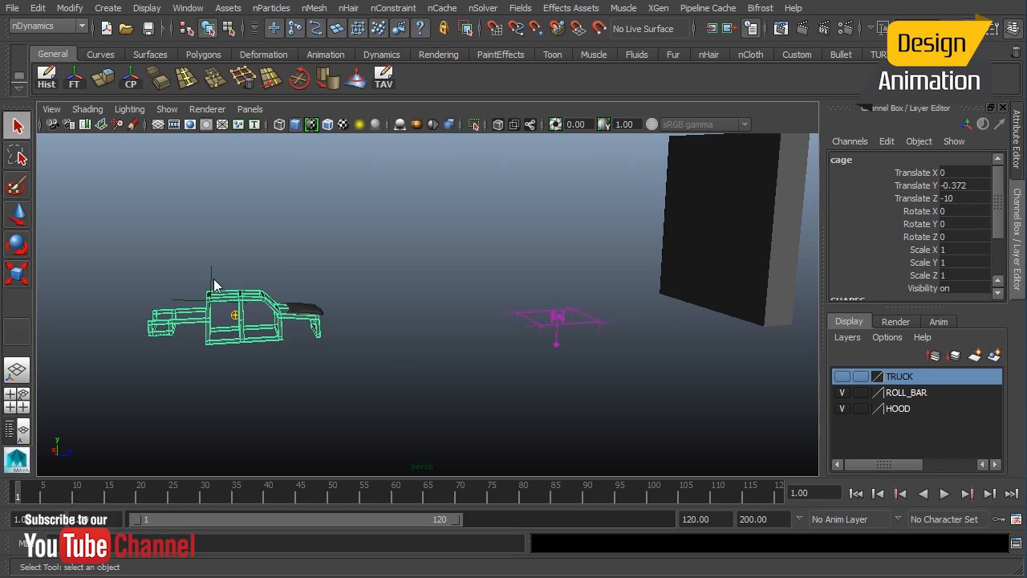
Check the keyframes on the truck's locator and preview the animation of the cage travelling into the wall.
{"action": "left_click_drag", "start_coordinate": [203, 268], "coordinate": [219, 275]}
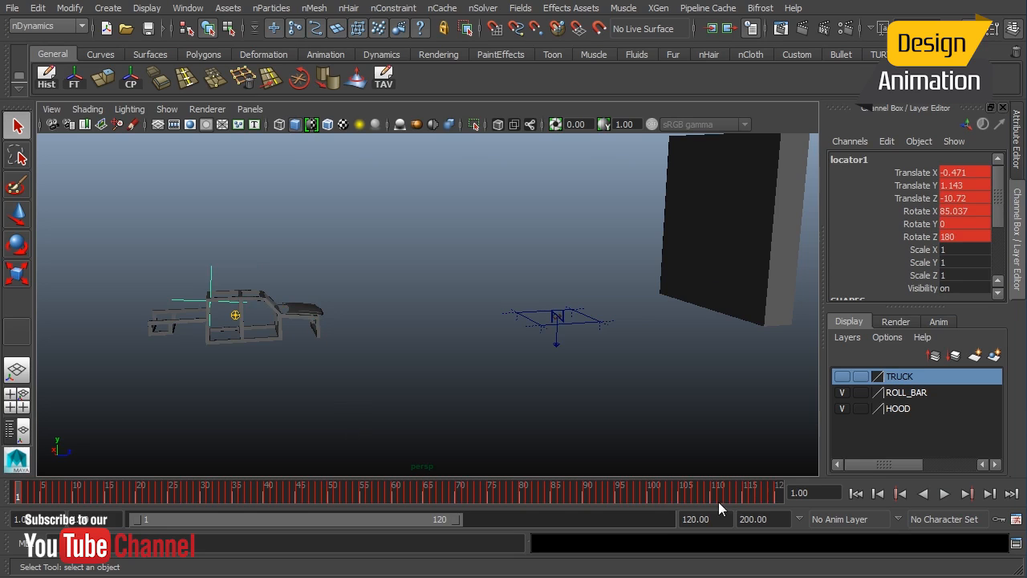
{"action": "left_click", "coordinate": [336, 270]}
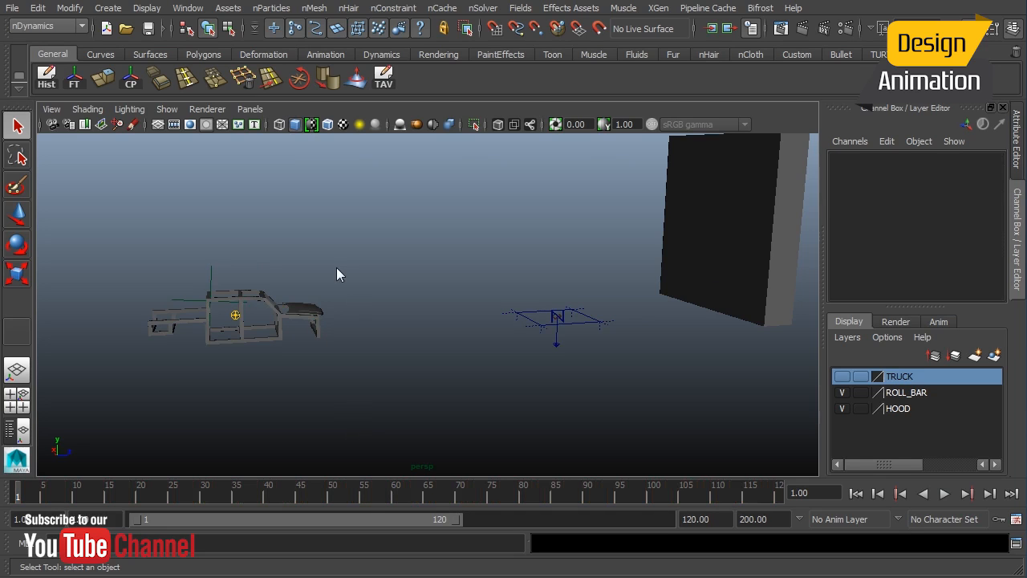
{"action": "left_click", "coordinate": [944, 495]}
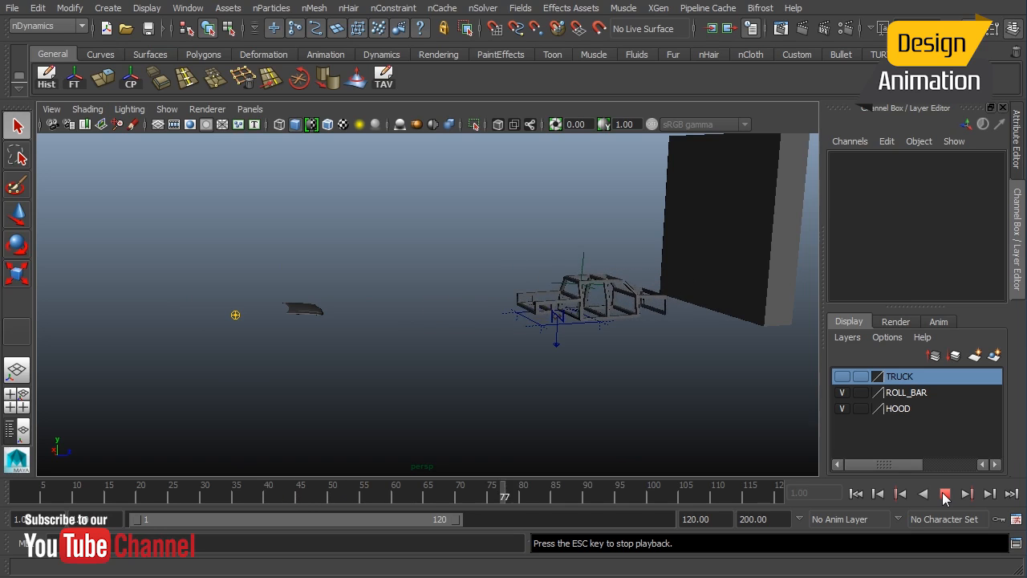
{"action": "left_click", "coordinate": [943, 495]}
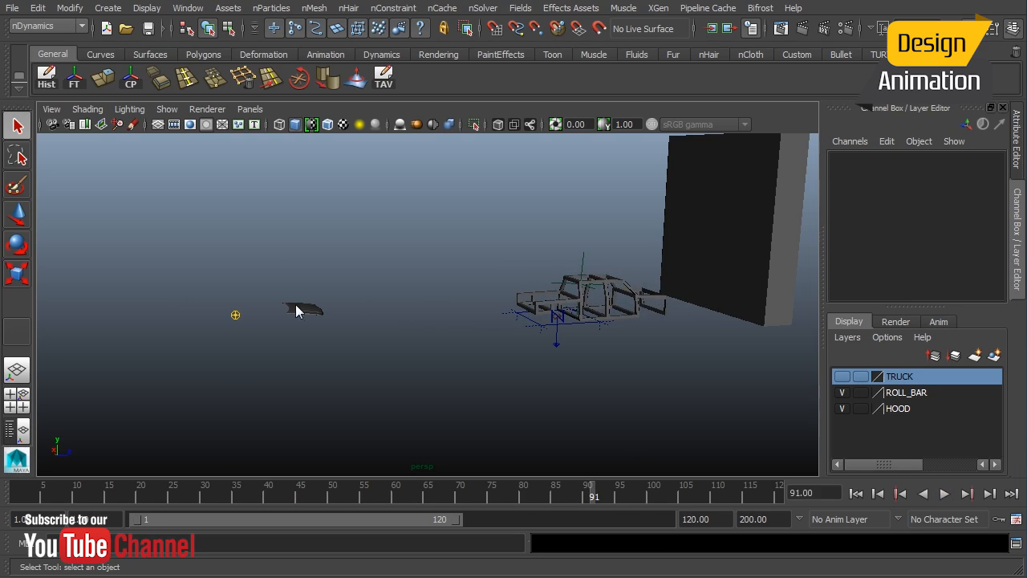
Show the TRUCK layer again and return to the first frame.
{"action": "left_click", "coordinate": [841, 375]}
{"action": "left_click", "coordinate": [859, 494]}
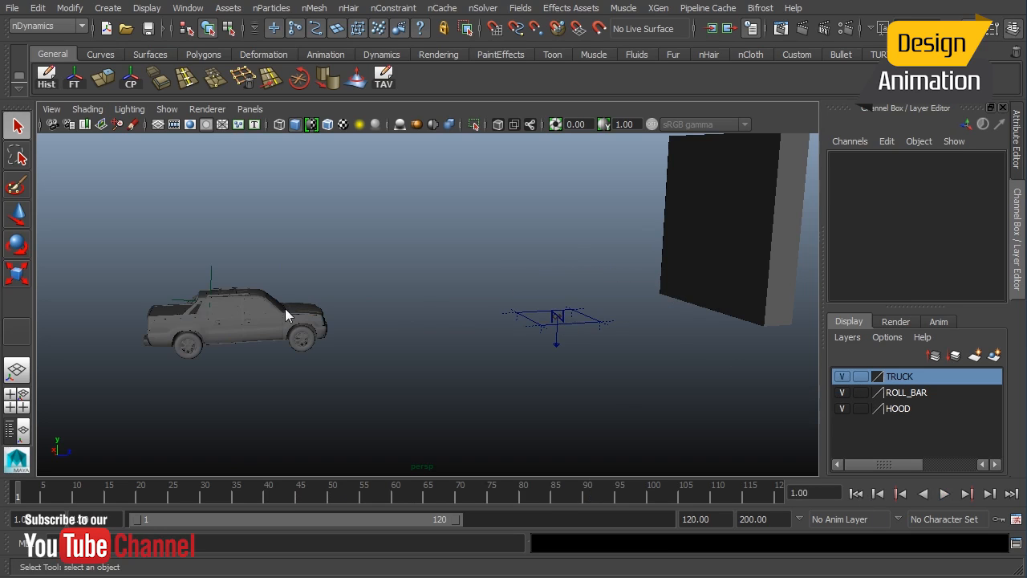
Select the hood and inspect it up close.
{"action": "scroll", "coordinate": [428, 345], "scroll_direction": "up", "scroll_amount": 5}
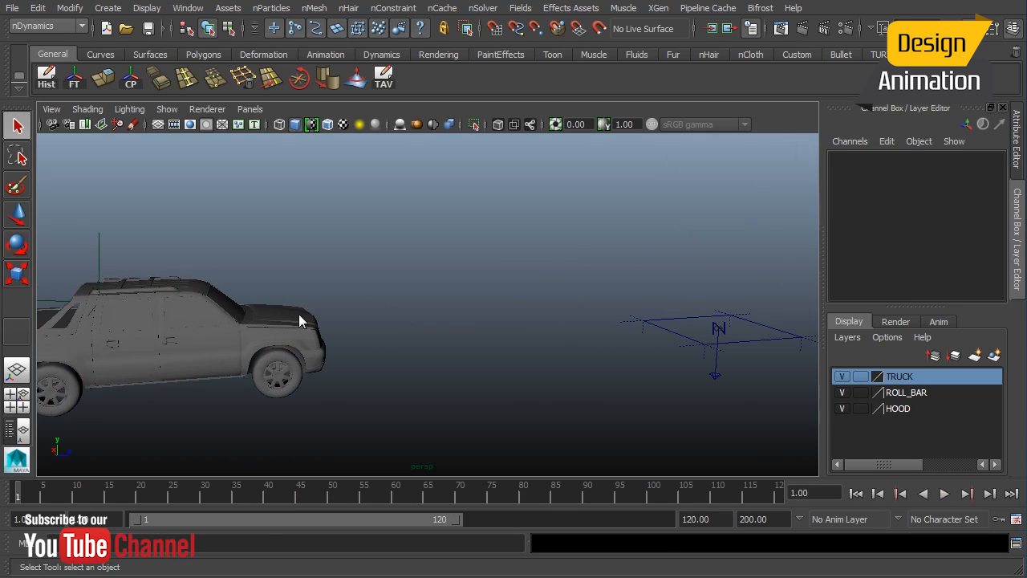
{"action": "left_click", "coordinate": [276, 316]}
{"action": "right_click_drag", "start_coordinate": [242, 354], "coordinate": [388, 330], "text": "alt"}
{"action": "middle_click_drag", "start_coordinate": [250, 335], "coordinate": [367, 314], "text": "alt"}
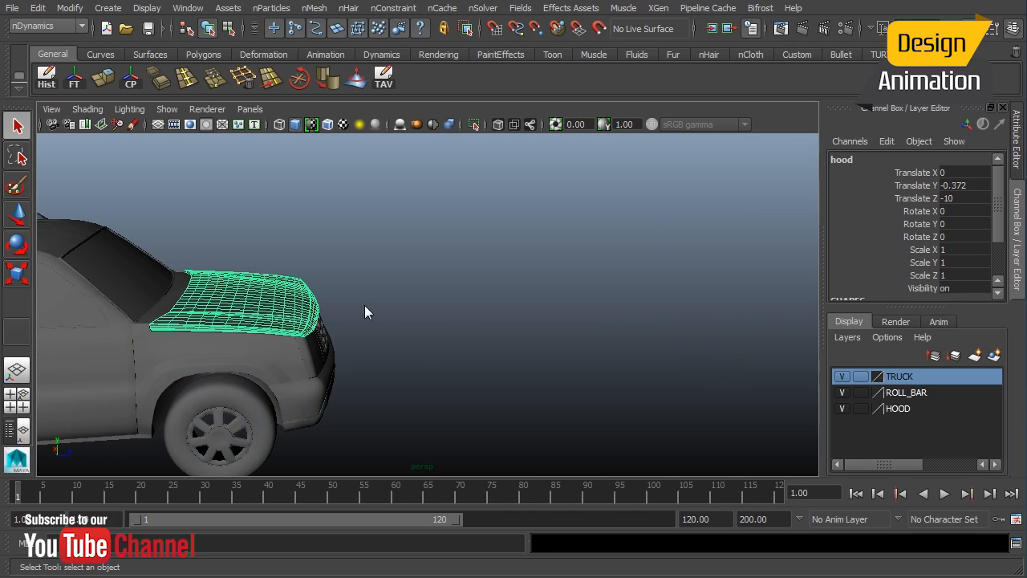
{"action": "middle_click_drag", "start_coordinate": [348, 305], "coordinate": [472, 326], "text": "alt"}
Select the truck body mesh and make it a passive collider.
{"action": "left_click", "coordinate": [429, 312]}
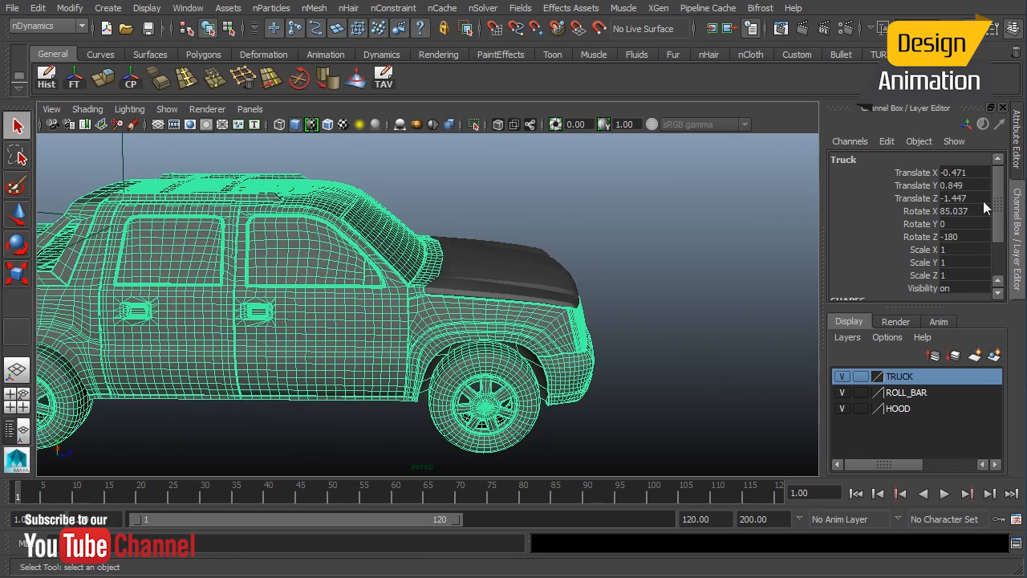
{"action": "left_click", "coordinate": [1012, 161]}
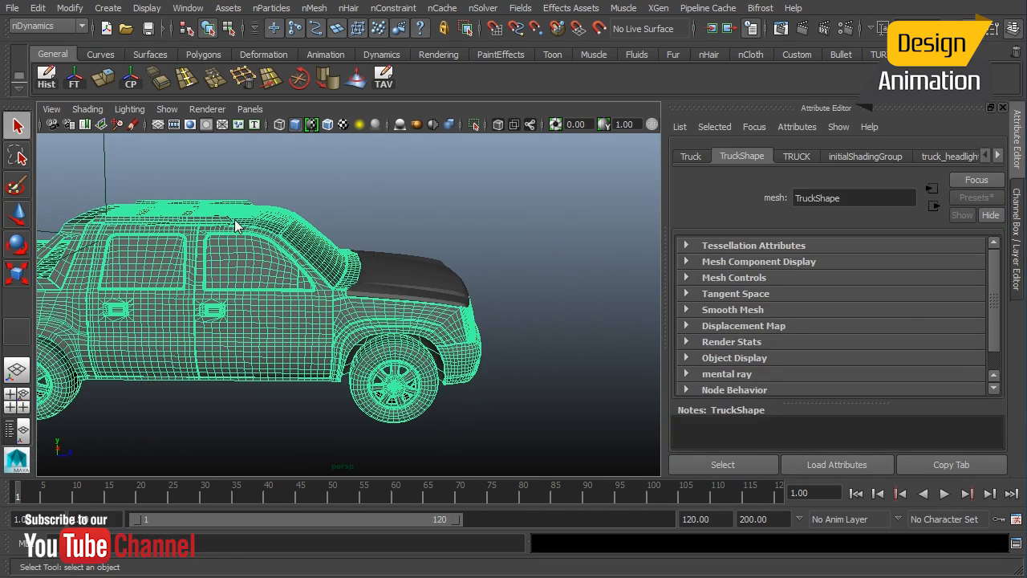
{"action": "right_click_drag", "start_coordinate": [337, 311], "coordinate": [270, 313], "text": "alt"}
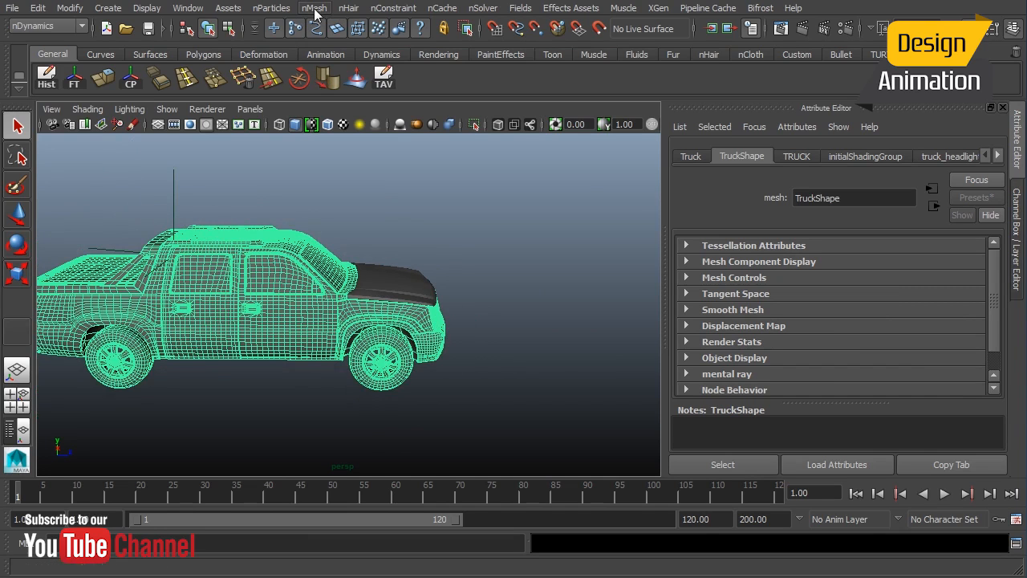
{"action": "left_click_drag", "start_coordinate": [439, 311], "coordinate": [428, 330], "text": "alt"}
{"action": "right_click_drag", "start_coordinate": [429, 331], "coordinate": [436, 309], "text": "alt"}
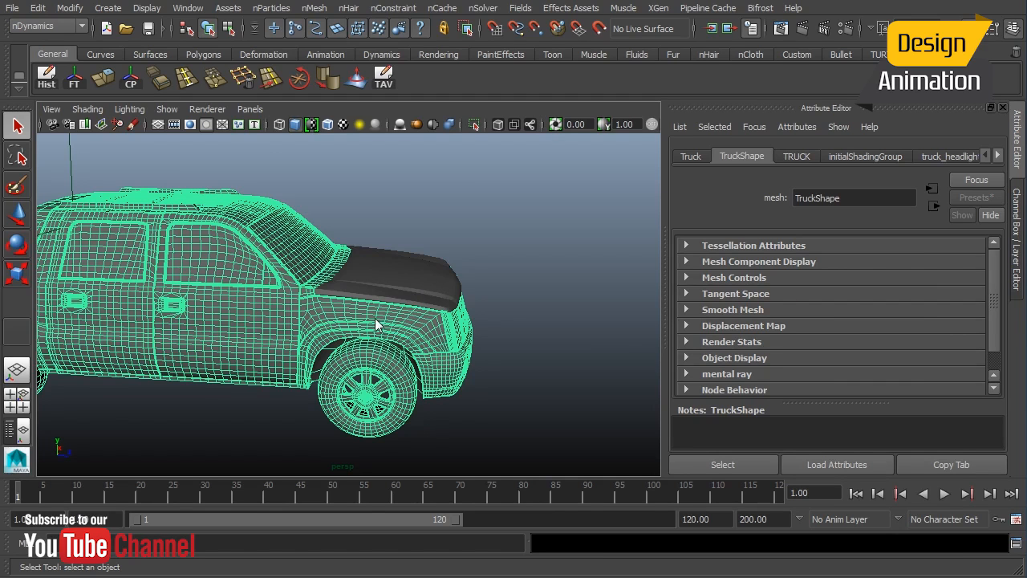
{"action": "left_click", "coordinate": [314, 8]}
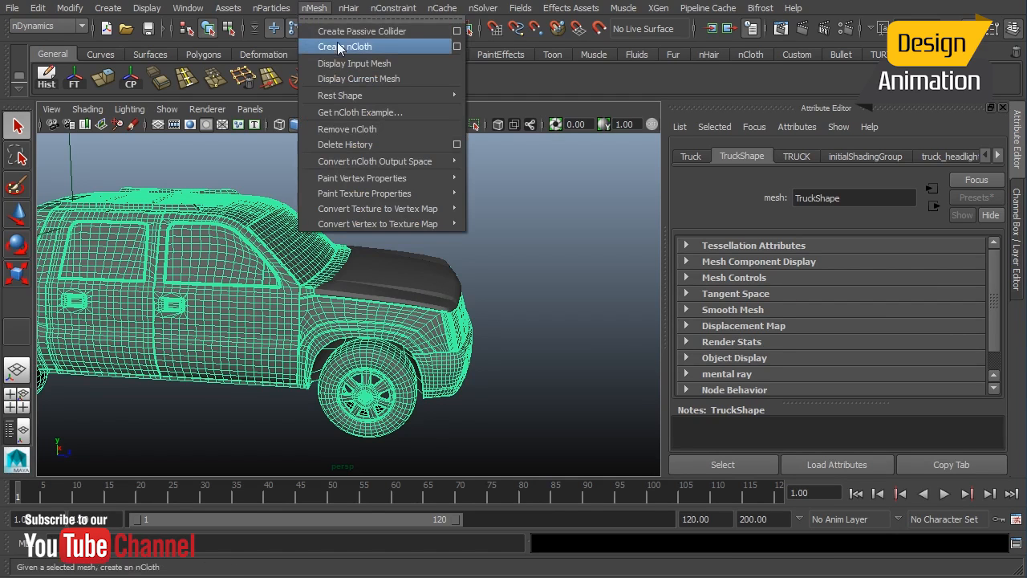
{"action": "left_click", "coordinate": [338, 31]}
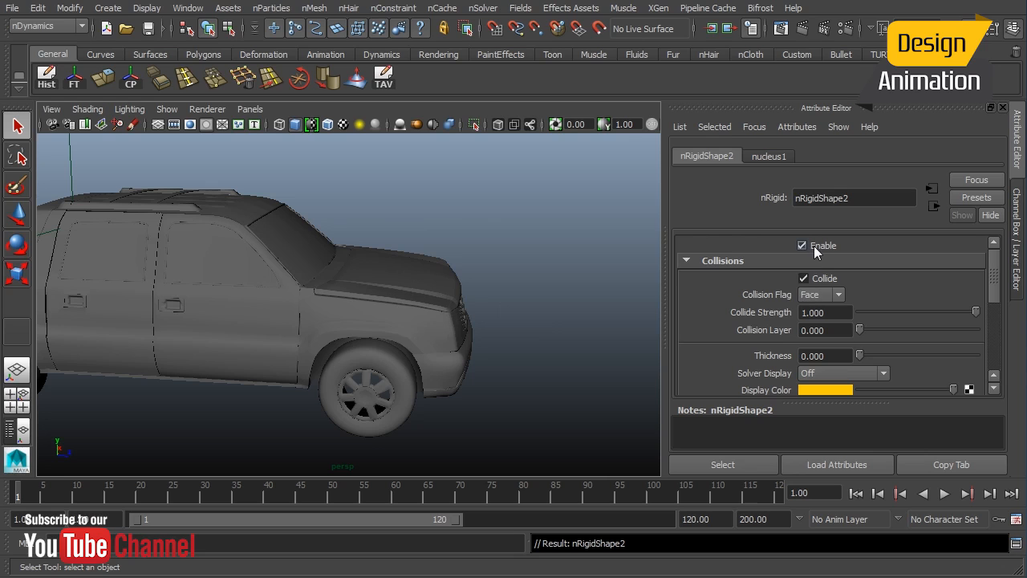
Select the hood and convert it to an nCloth object.
{"action": "left_click", "coordinate": [383, 282]}
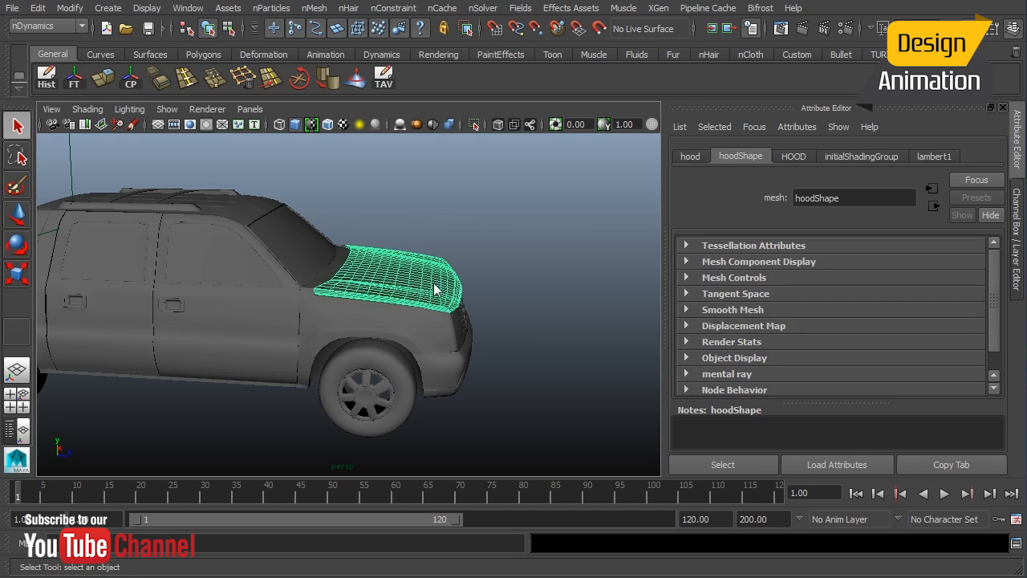
{"action": "left_click_drag", "start_coordinate": [386, 293], "coordinate": [331, 227], "text": "alt"}
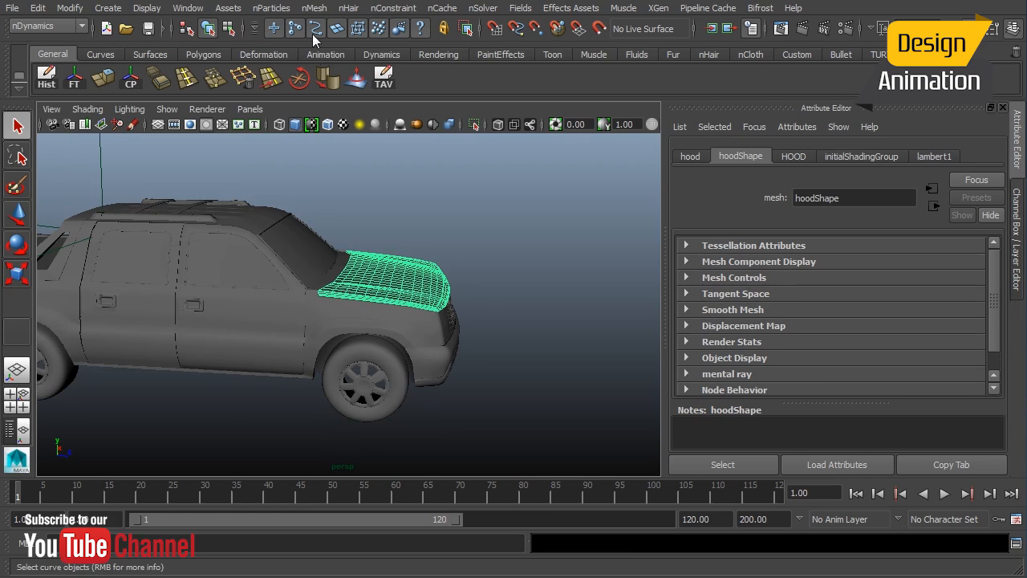
{"action": "left_click", "coordinate": [314, 9]}
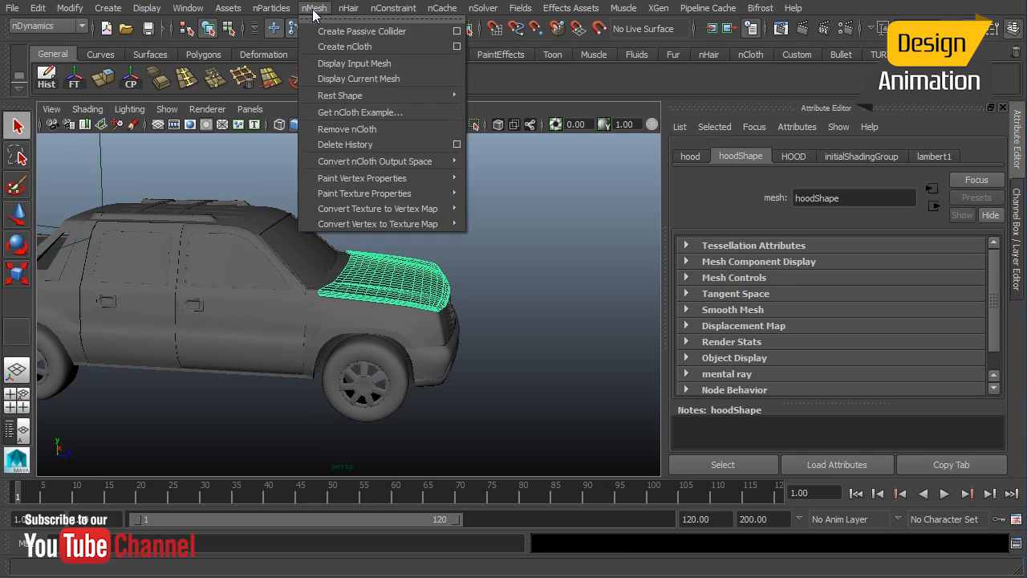
{"action": "left_click", "coordinate": [335, 46]}
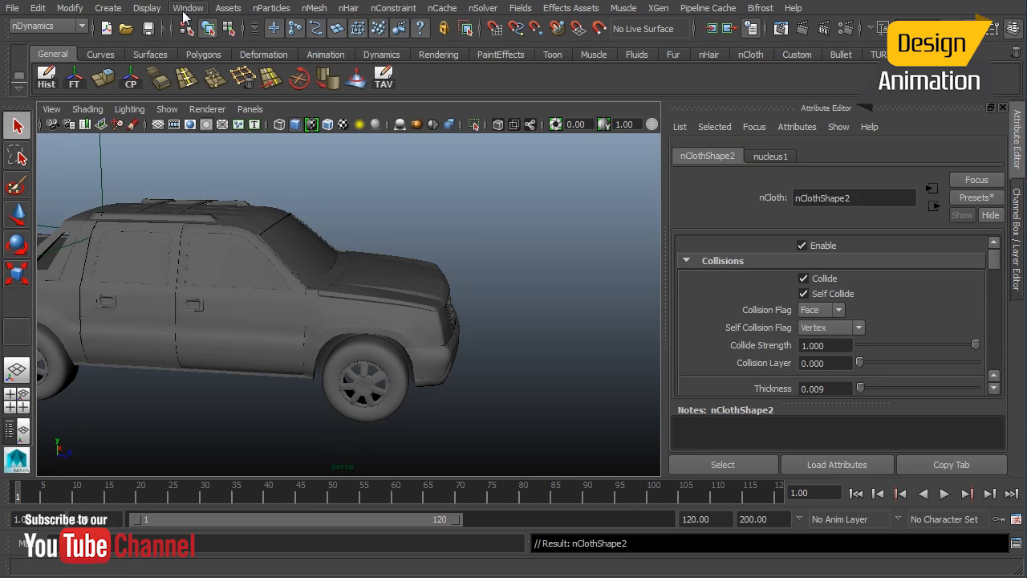
Open the Hypergraph Hierarchy and resize its window to fit beside the scene.
{"action": "left_click", "coordinate": [186, 9]}
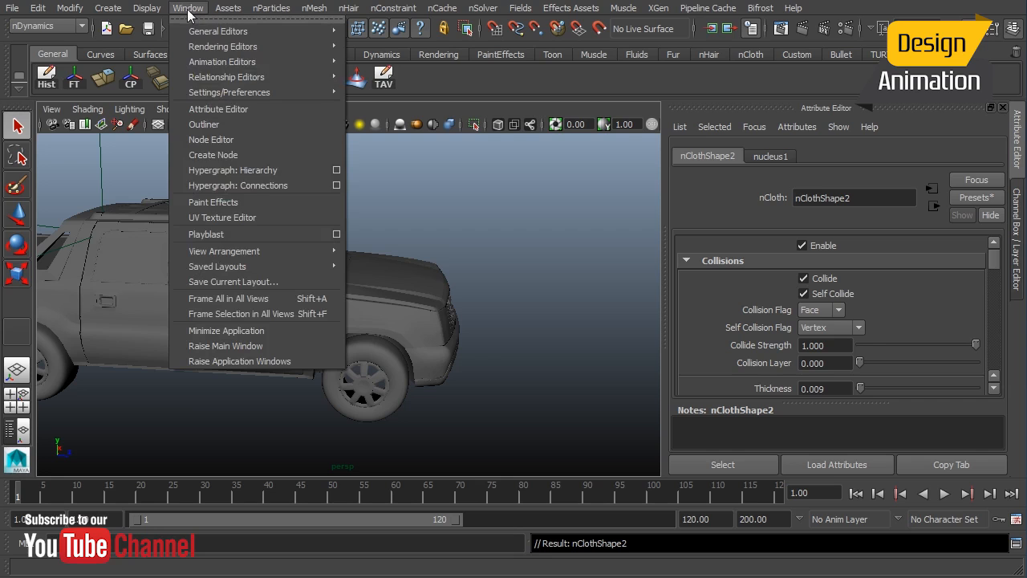
{"action": "left_click", "coordinate": [337, 172]}
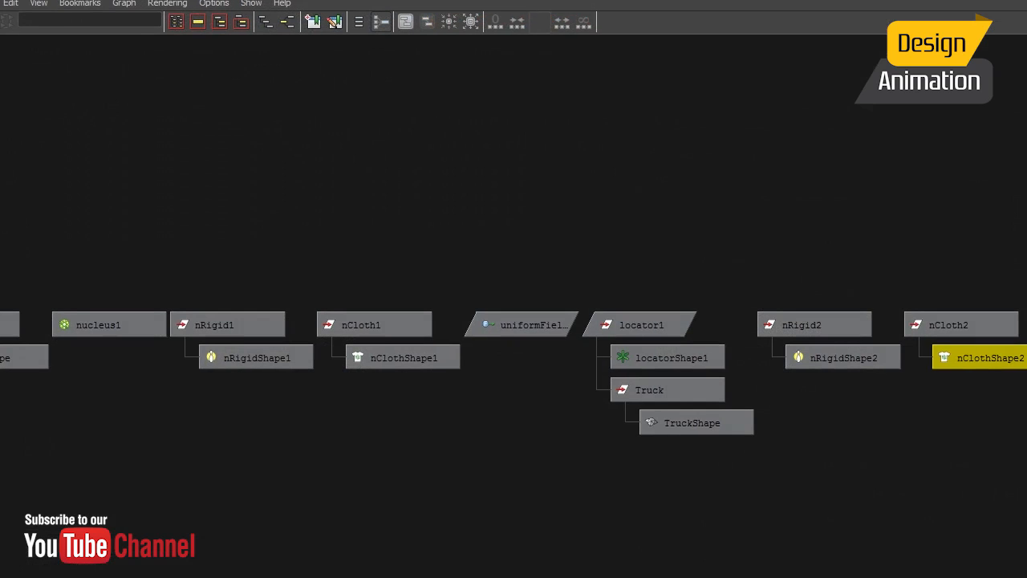
{"action": "left_click_drag", "start_coordinate": [1026, 2], "coordinate": [335, 97]}
{"action": "left_click_drag", "start_coordinate": [545, 351], "coordinate": [627, 479]}
Locate the hood node in the scene hierarchy graph and select it.
{"action": "key", "text": "a"}
{"action": "middle_click_drag", "start_coordinate": [277, 348], "coordinate": [211, 344], "text": "alt"}
{"action": "right_click_drag", "start_coordinate": [211, 343], "coordinate": [474, 368], "text": "alt"}
{"action": "middle_click_drag", "start_coordinate": [473, 367], "coordinate": [290, 383], "text": "alt"}
{"action": "right_click_drag", "start_coordinate": [290, 383], "coordinate": [322, 360], "text": "alt"}
{"action": "middle_click_drag", "start_coordinate": [322, 360], "coordinate": [427, 334], "text": "alt"}
{"action": "right_click_drag", "start_coordinate": [439, 239], "coordinate": [297, 223], "text": "alt"}
{"action": "middle_click_drag", "start_coordinate": [298, 224], "coordinate": [387, 217], "text": "alt"}
{"action": "middle_click_drag", "start_coordinate": [276, 233], "coordinate": [367, 232], "text": "alt"}
{"action": "middle_click_drag", "start_coordinate": [131, 285], "coordinate": [297, 286], "text": "alt"}
{"action": "middle_click_drag", "start_coordinate": [262, 191], "coordinate": [336, 191], "text": "alt"}
{"action": "left_click_drag", "start_coordinate": [365, 93], "coordinate": [528, 83]}
{"action": "left_click", "coordinate": [359, 264]}
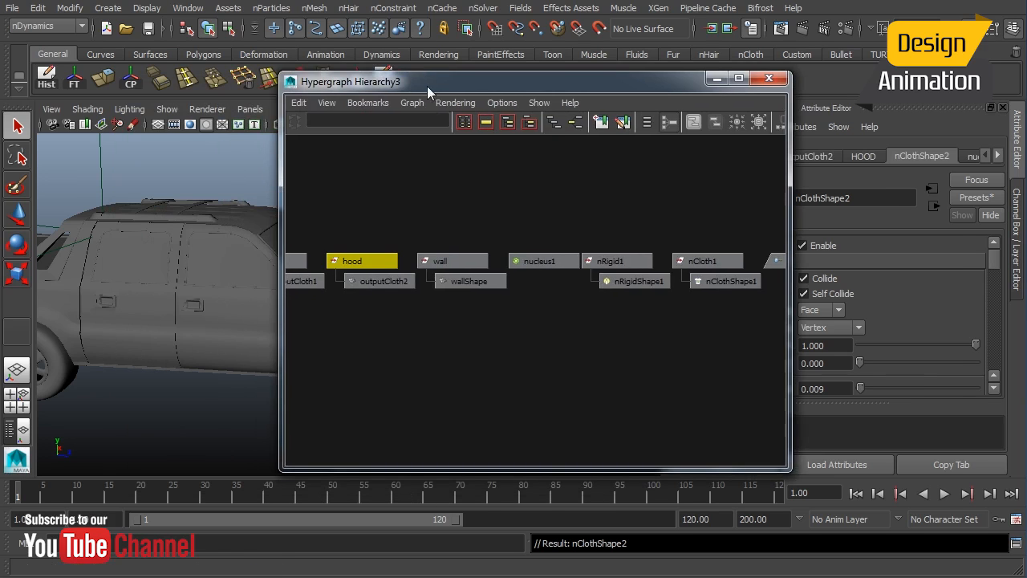
Display hidden nodes in the Hypergraph and inspect the mesh shapes under the cage and hood nodes.
{"action": "left_click_drag", "start_coordinate": [428, 86], "coordinate": [576, 102]}
{"action": "left_click", "coordinate": [662, 119]}
{"action": "mouse_move", "coordinate": [664, 133]}
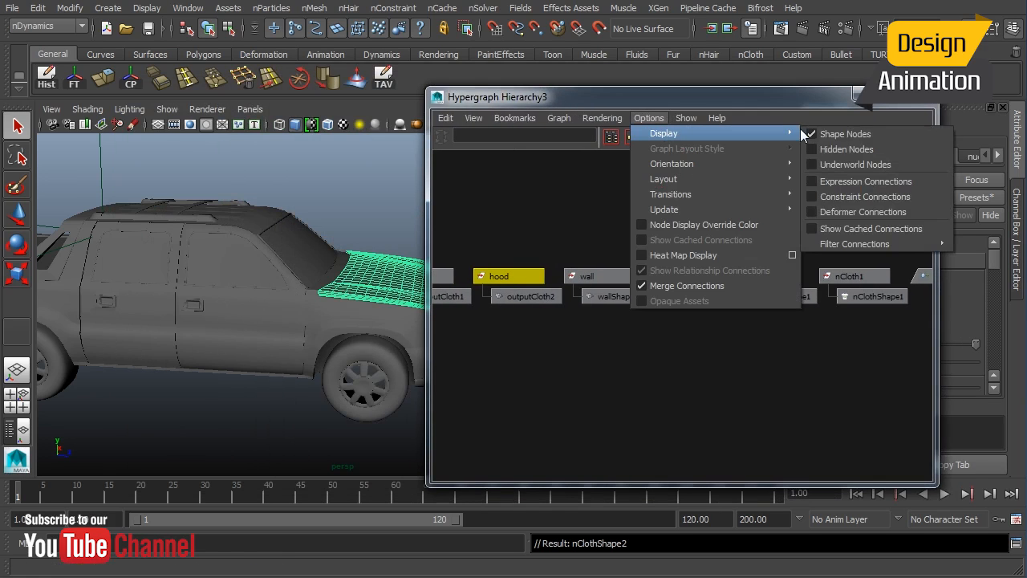
{"action": "left_click", "coordinate": [852, 147]}
{"action": "middle_click_drag", "start_coordinate": [798, 209], "coordinate": [633, 199], "text": "alt"}
{"action": "right_click_drag", "start_coordinate": [614, 297], "coordinate": [649, 353], "text": "alt"}
{"action": "middle_click_drag", "start_coordinate": [683, 291], "coordinate": [665, 324], "text": "alt"}
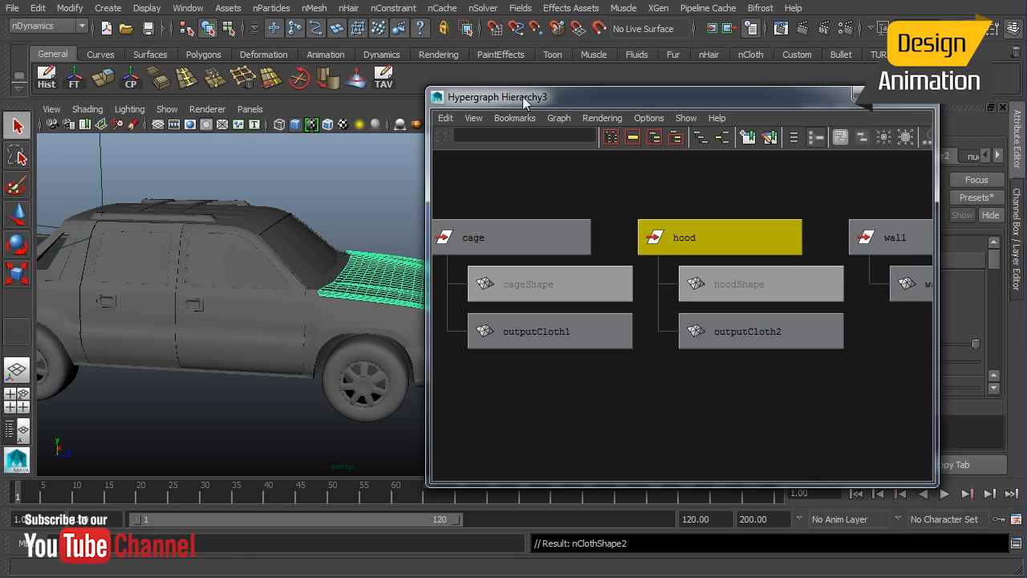
Close the Hypergraph, play the simulation to check the hood on the truck, and return to the first frame.
{"action": "left_click_drag", "start_coordinate": [694, 101], "coordinate": [529, 111]}
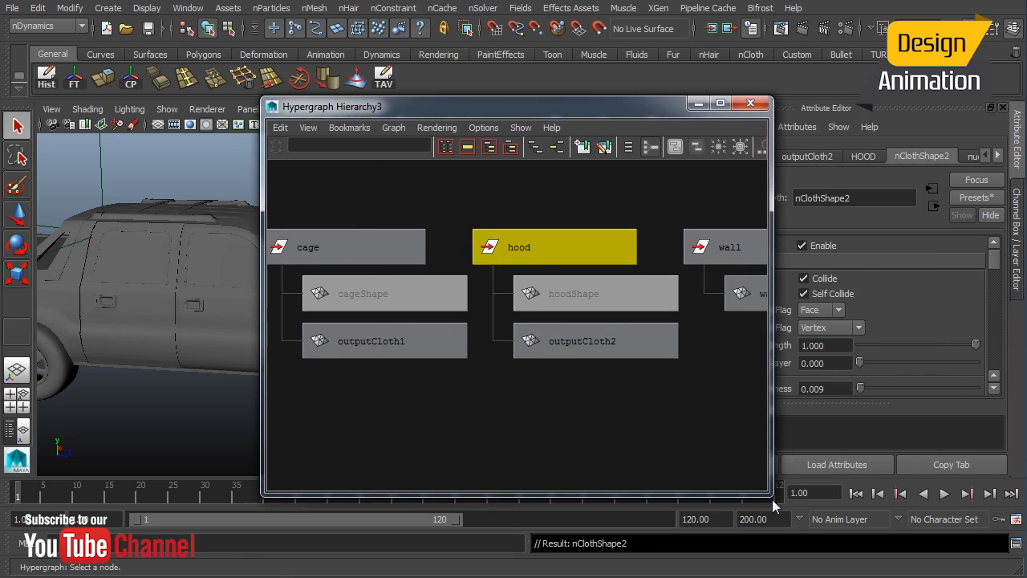
{"action": "left_click_drag", "start_coordinate": [772, 499], "coordinate": [624, 438]}
{"action": "left_click", "coordinate": [551, 104]}
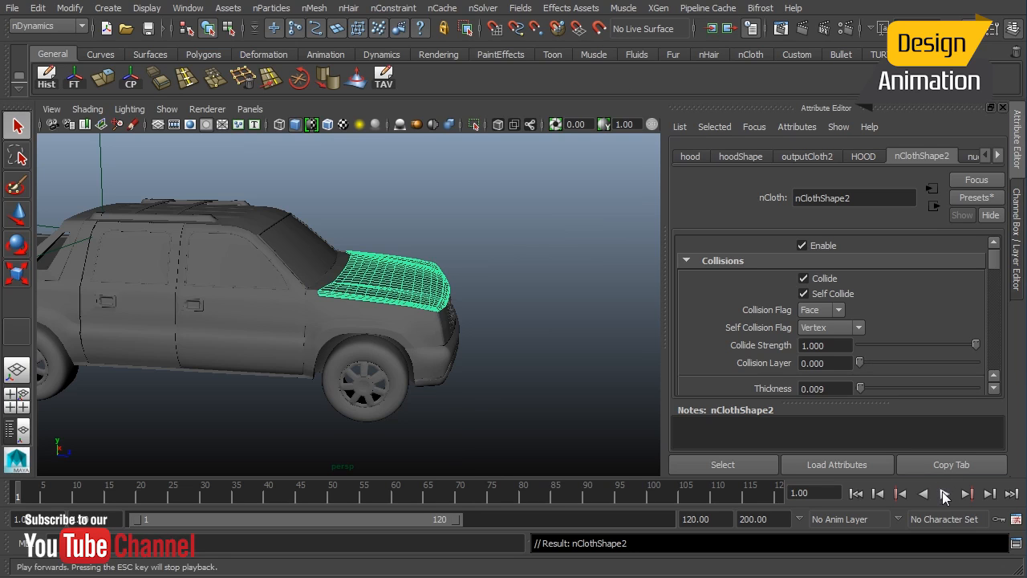
{"action": "left_click", "coordinate": [945, 494]}
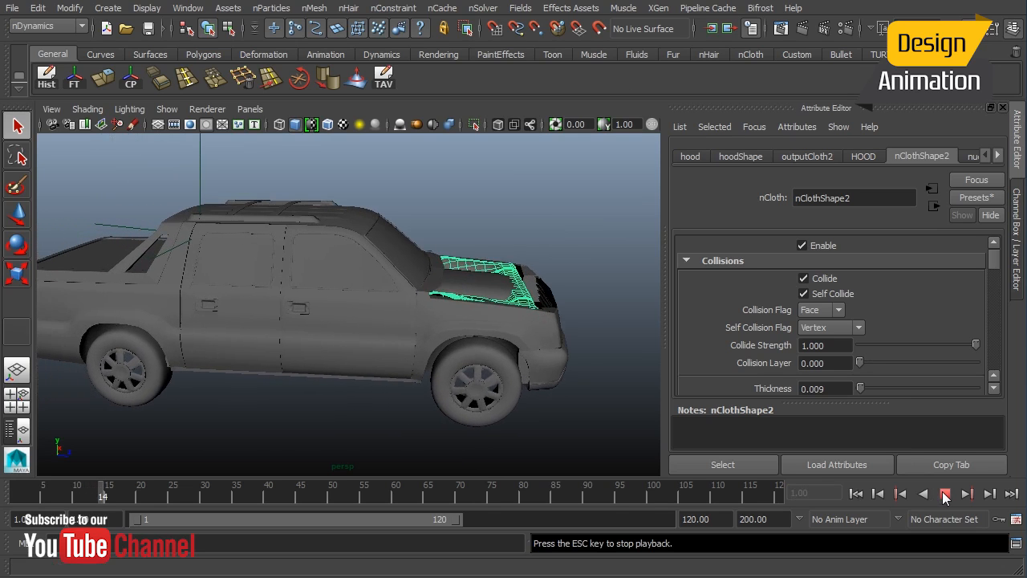
{"action": "left_click", "coordinate": [944, 493]}
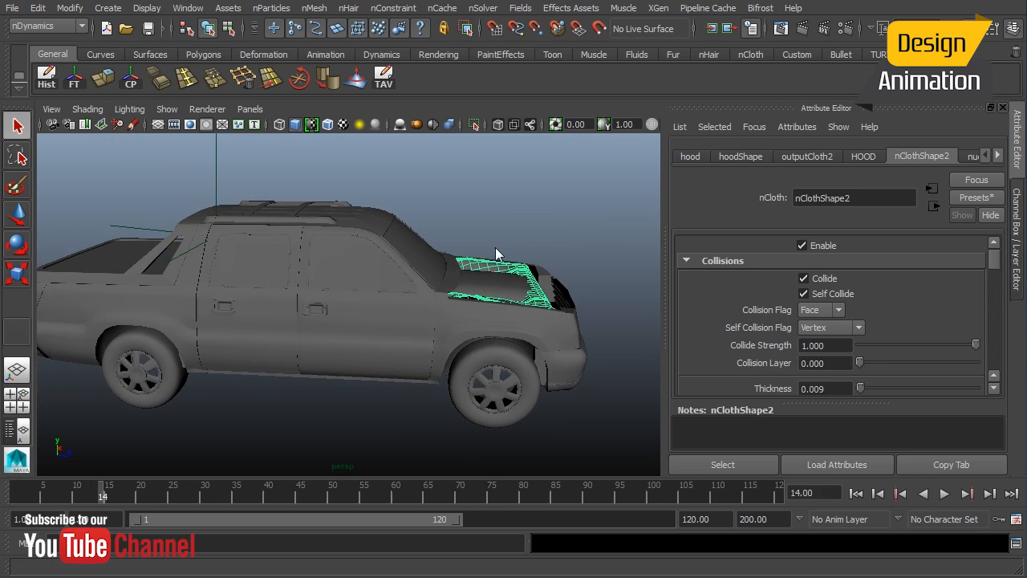
{"action": "left_click", "coordinate": [447, 288]}
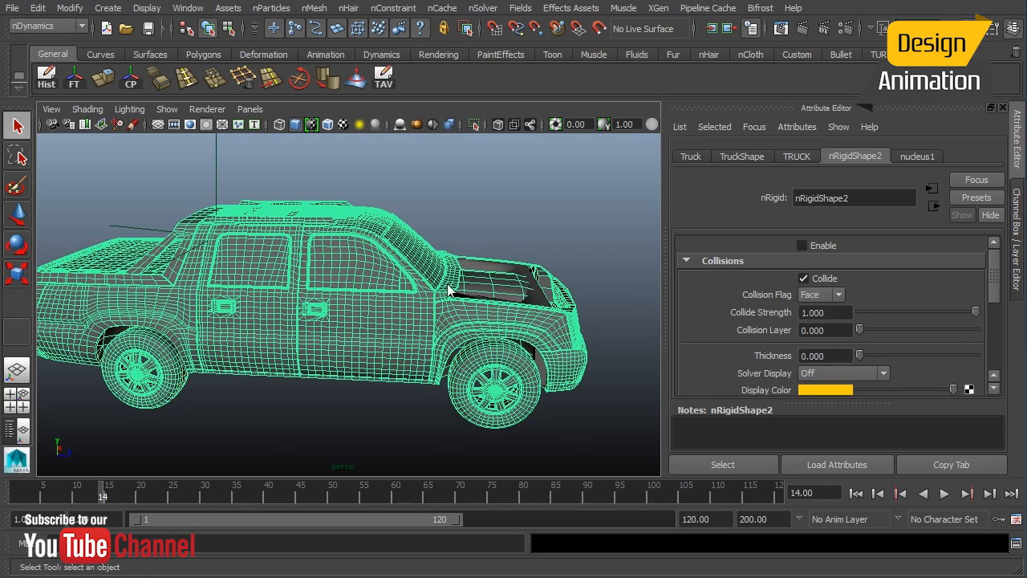
{"action": "left_click", "coordinate": [856, 493]}
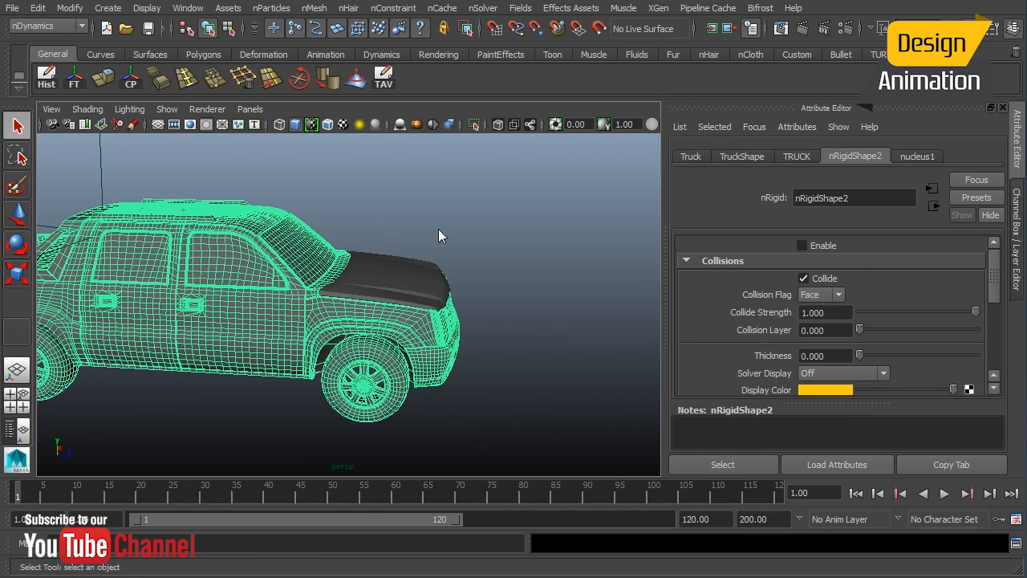
Select nCloth1 in the Outliner and disable its cloth simulation.
{"action": "left_click", "coordinate": [191, 10]}
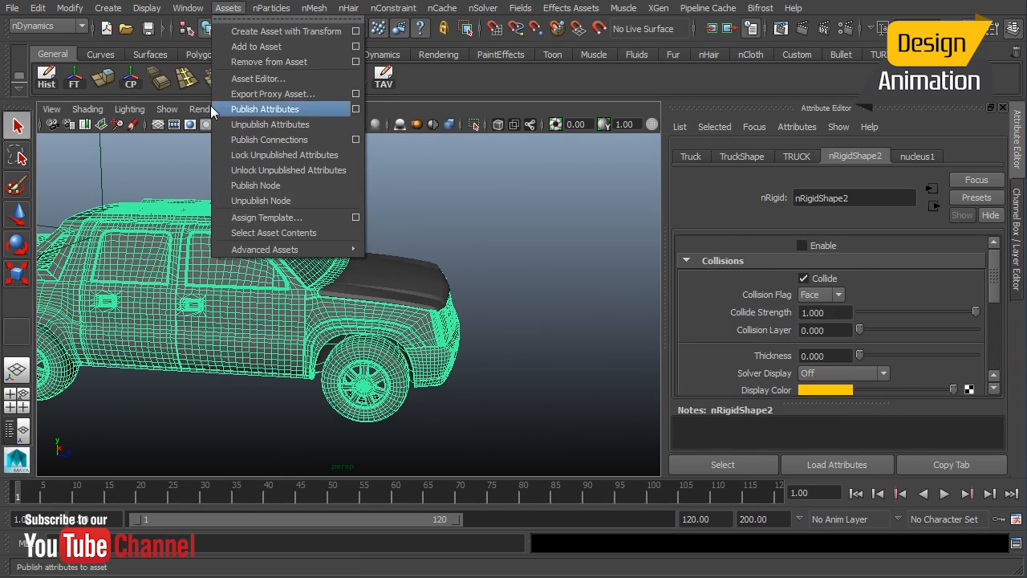
{"action": "left_click", "coordinate": [205, 123]}
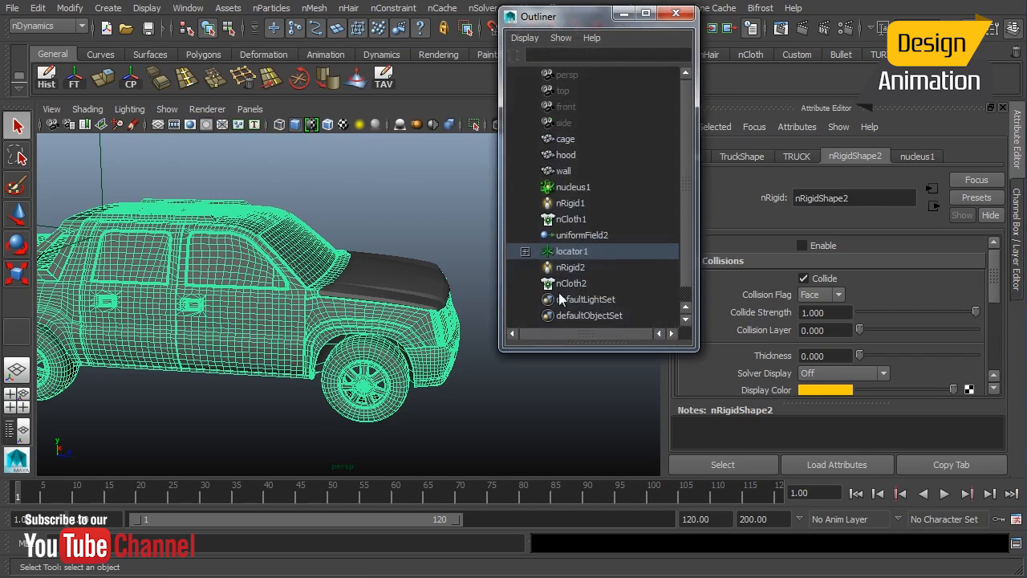
{"action": "left_click", "coordinate": [586, 216]}
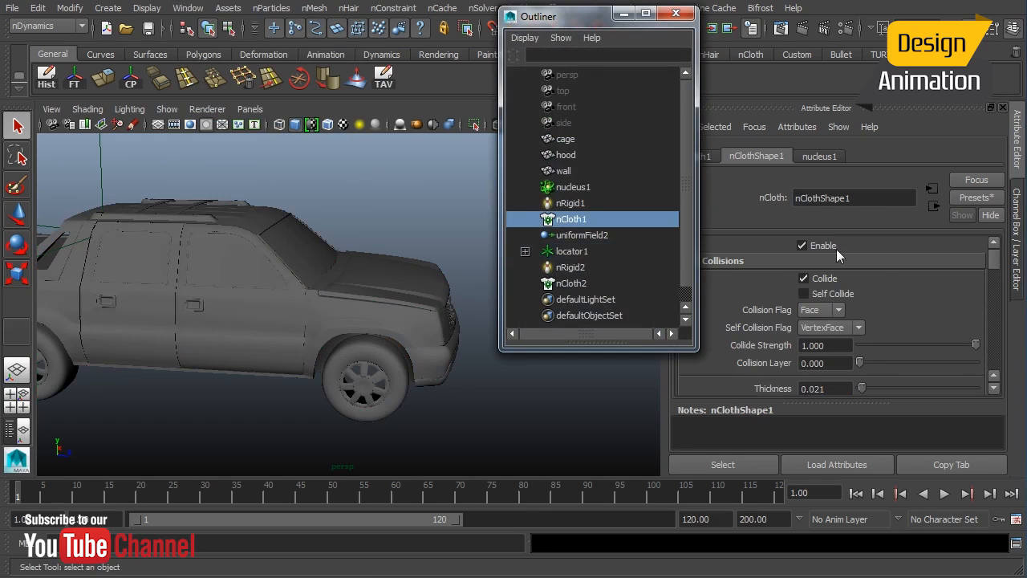
{"action": "left_click", "coordinate": [802, 246]}
{"action": "left_click", "coordinate": [675, 15]}
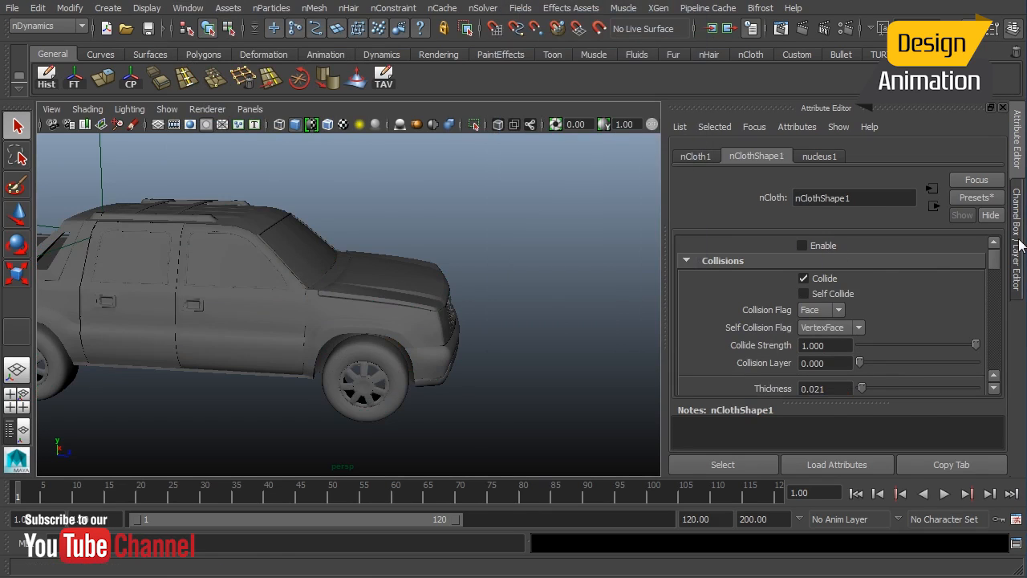
Hide the TRUCK layer, select the cage, and play the simulation to check how the cage and hood behave.
{"action": "left_click", "coordinate": [1016, 241]}
{"action": "left_click", "coordinate": [843, 376]}
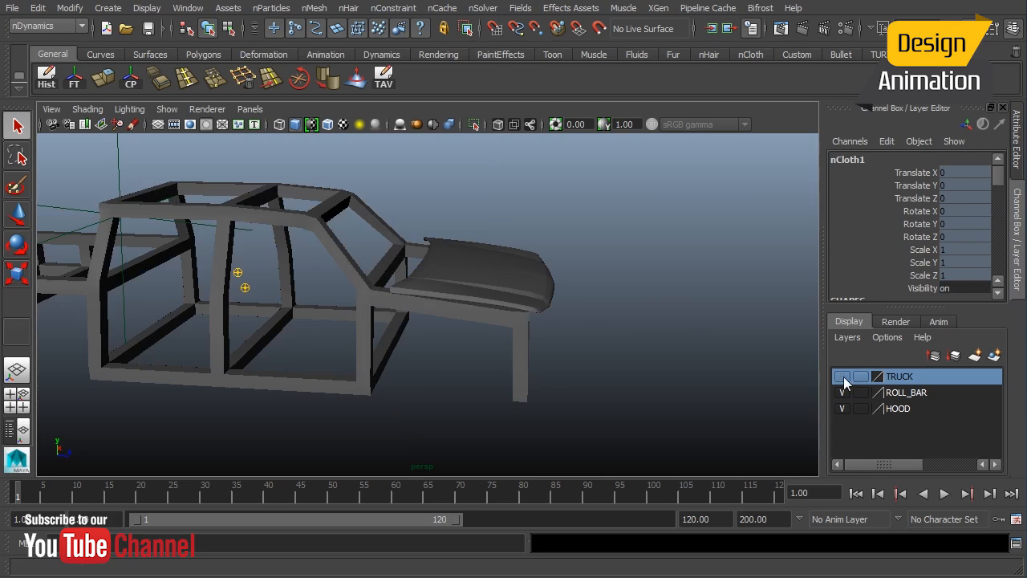
{"action": "left_click", "coordinate": [391, 301]}
{"action": "left_click", "coordinate": [363, 310]}
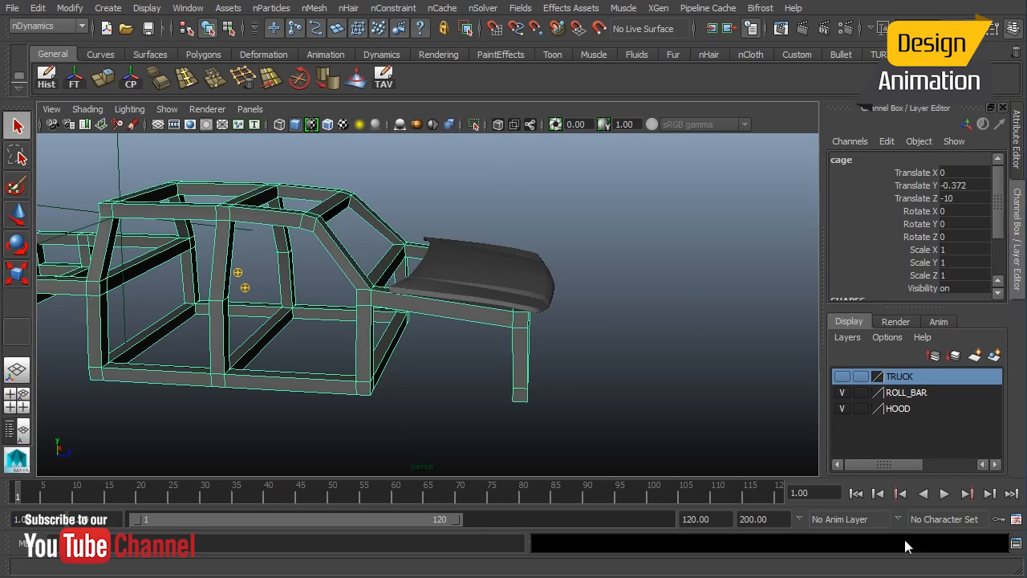
{"action": "left_click", "coordinate": [944, 494]}
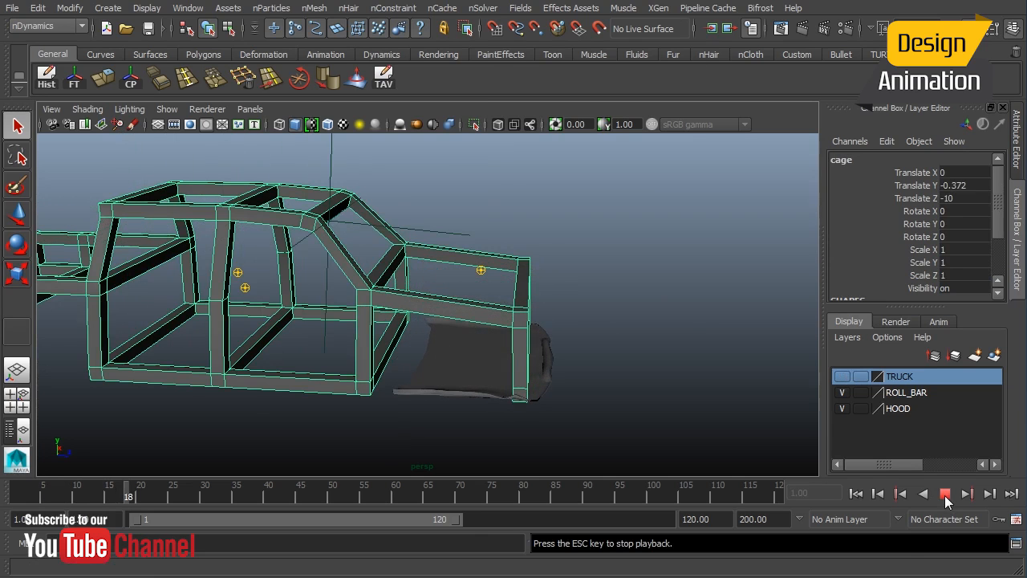
{"action": "left_click", "coordinate": [945, 494]}
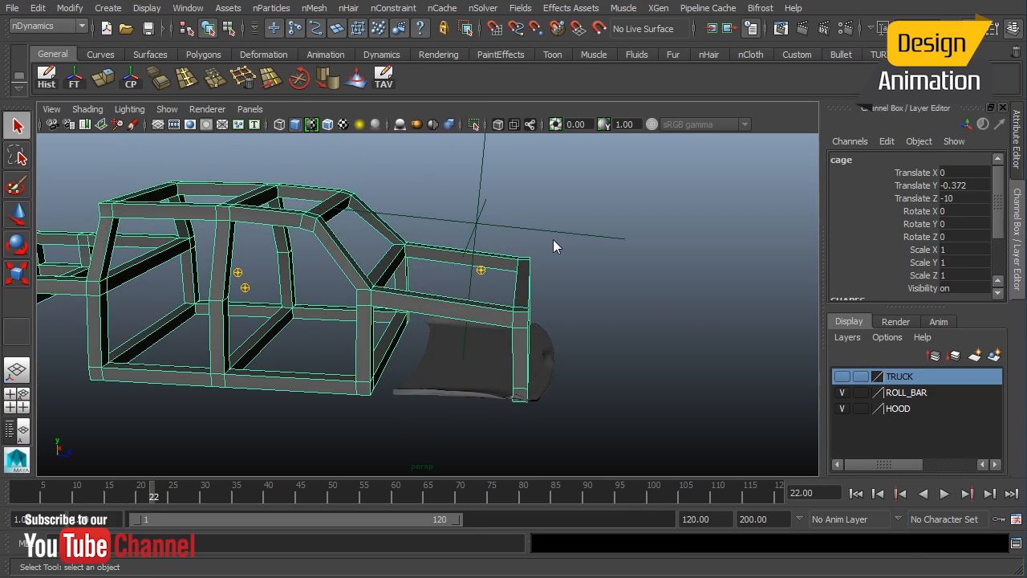
Hide the ROLL_BAR layer, return to the first frame, and select the hood.
{"action": "left_click", "coordinate": [840, 392]}
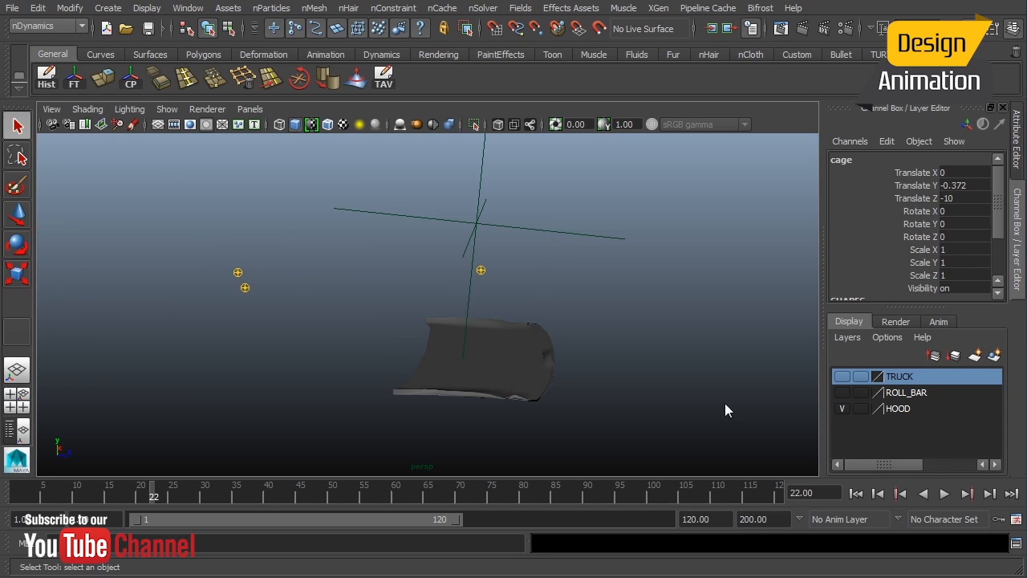
{"action": "left_click", "coordinate": [856, 494]}
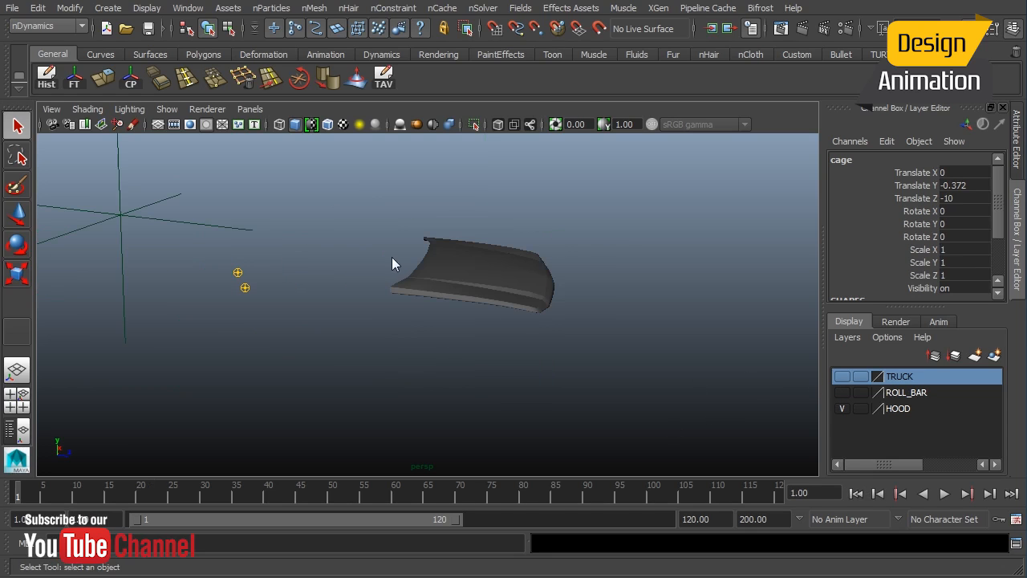
{"action": "left_click", "coordinate": [393, 261]}
{"action": "left_click", "coordinate": [486, 302]}
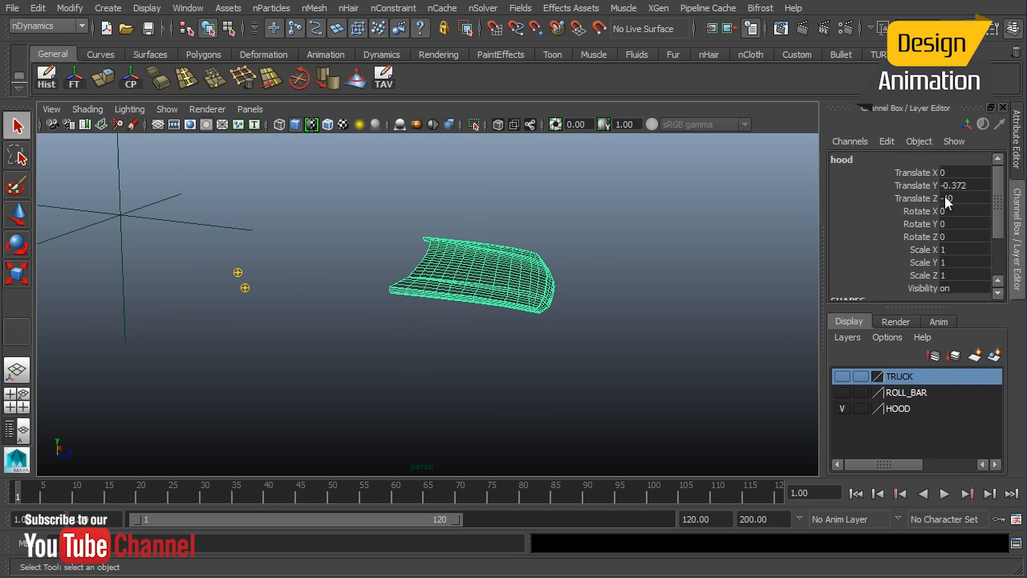
Show the hood's nCloth attributes and open the Hypergraph Hierarchy beside the hood.
{"action": "left_click", "coordinate": [1016, 140]}
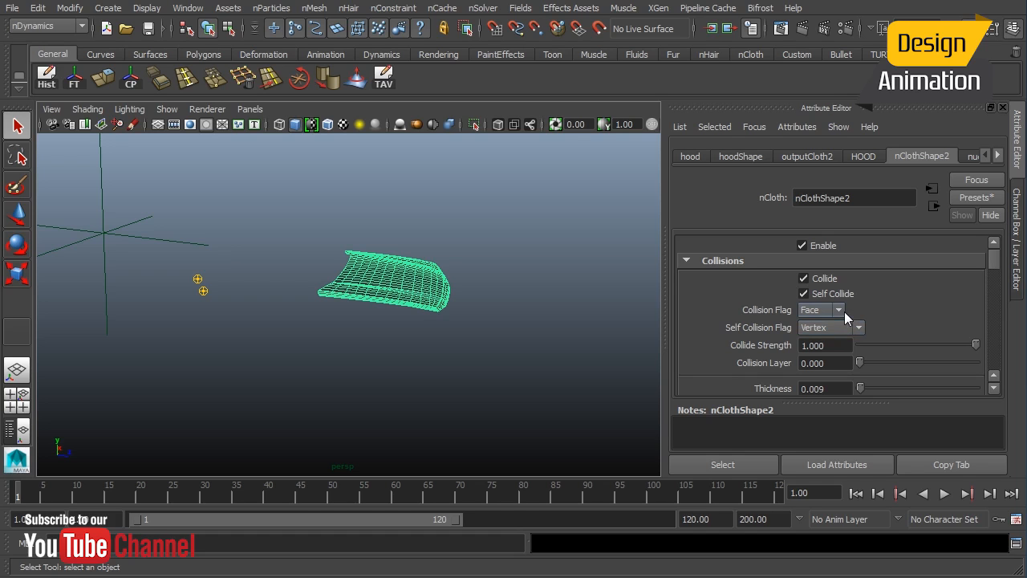
{"action": "left_click", "coordinate": [187, 8]}
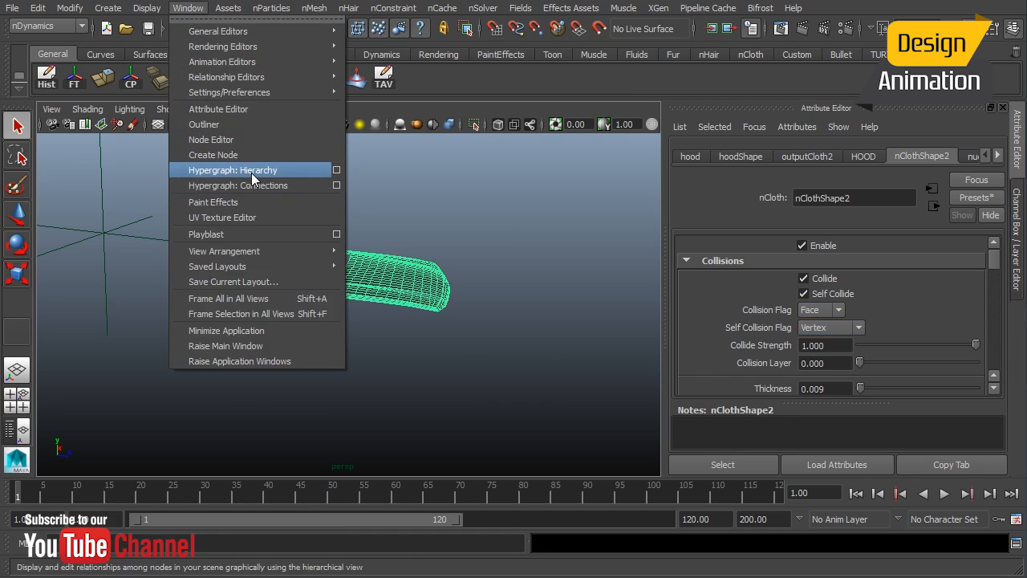
{"action": "left_click", "coordinate": [252, 173]}
{"action": "left_click_drag", "start_coordinate": [470, 111], "coordinate": [811, 59]}
{"action": "scroll", "coordinate": [763, 193], "scroll_direction": "down", "scroll_amount": 3}
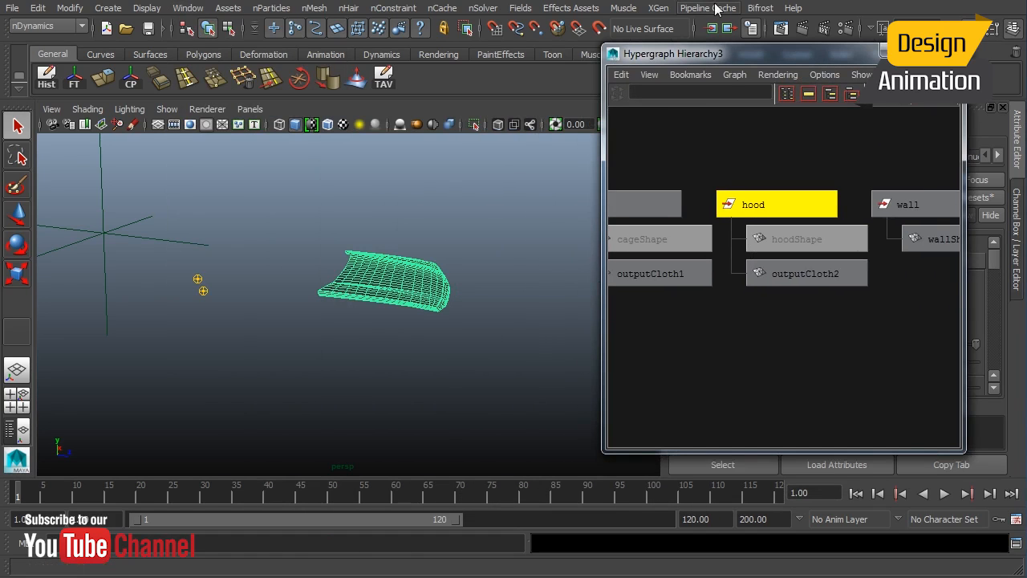
{"action": "left_click_drag", "start_coordinate": [744, 54], "coordinate": [640, 13]}
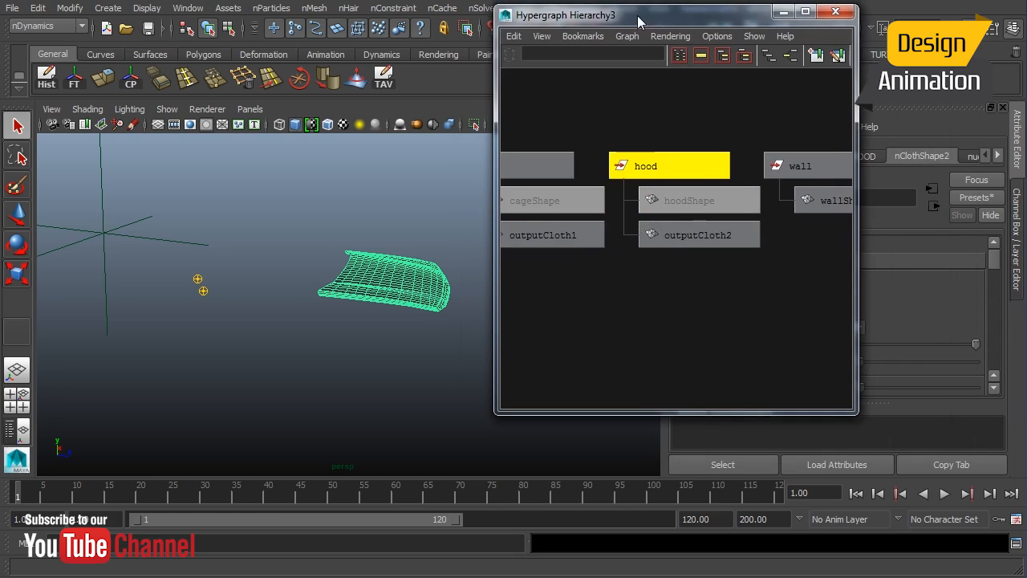
Play the simulation to frame 10 and compare the hood's input mesh with its current mesh.
{"action": "left_click", "coordinate": [944, 494]}
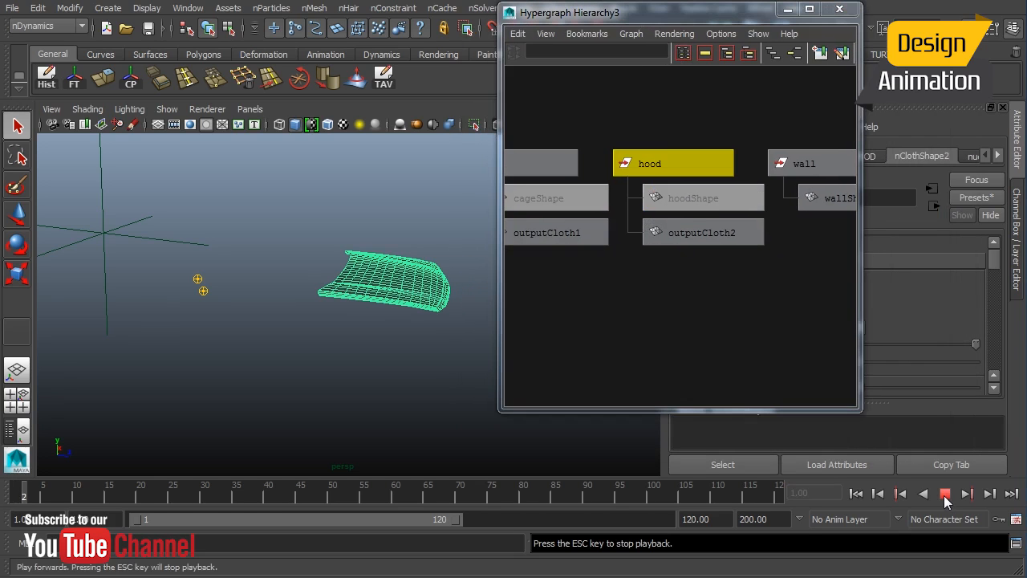
{"action": "left_click", "coordinate": [946, 494]}
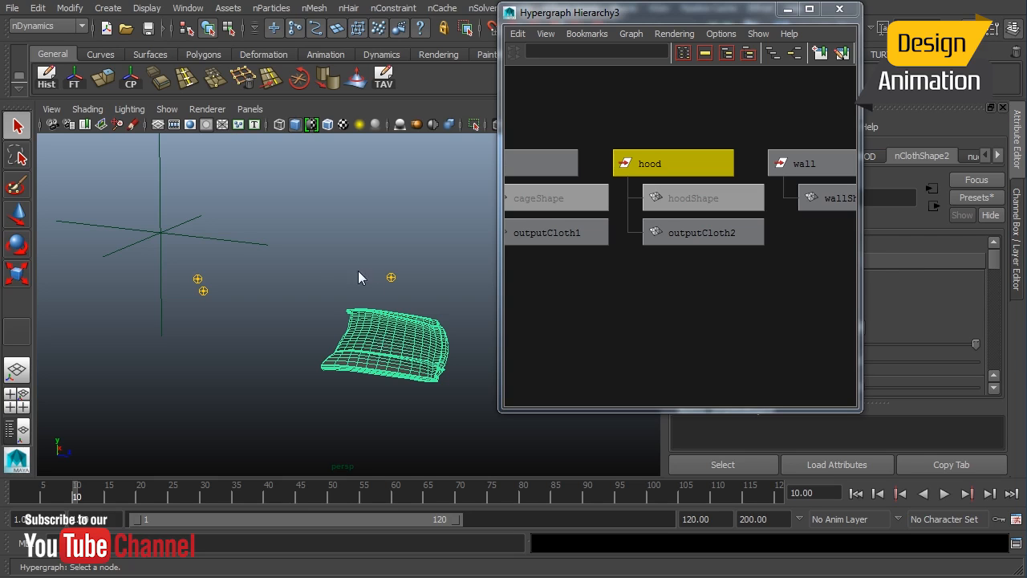
{"action": "left_click", "coordinate": [315, 9]}
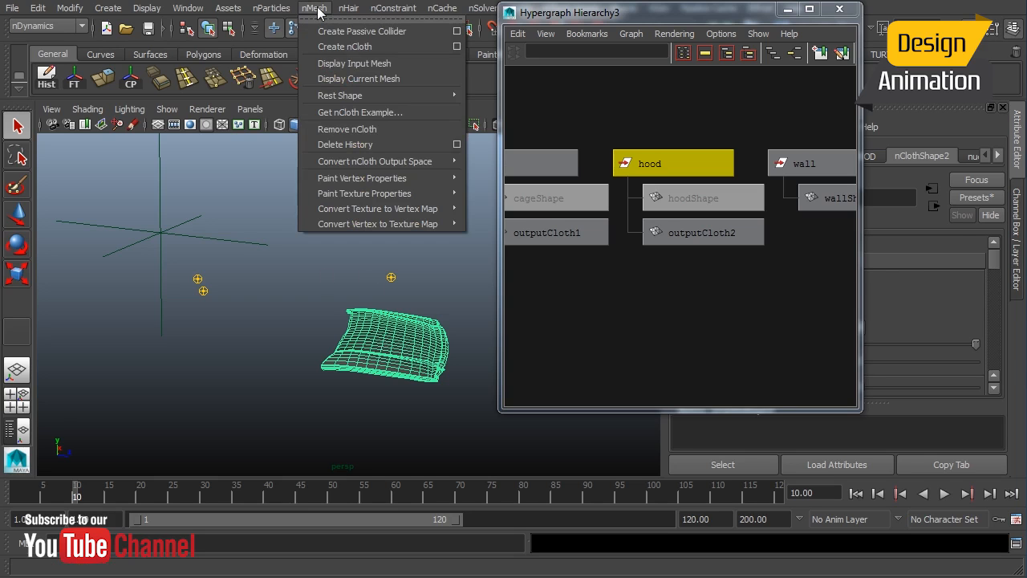
{"action": "left_click", "coordinate": [359, 64]}
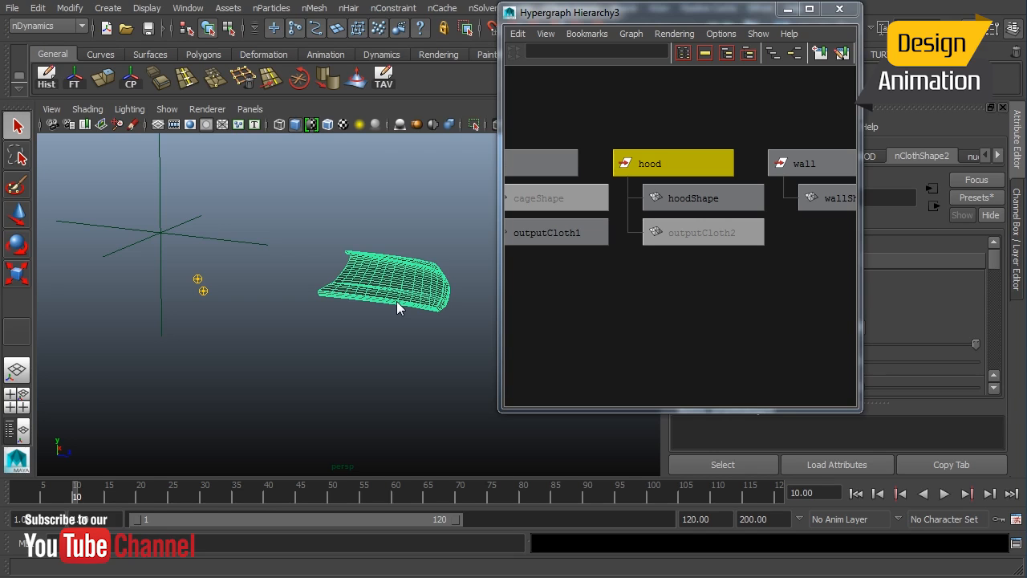
{"action": "left_click", "coordinate": [313, 8]}
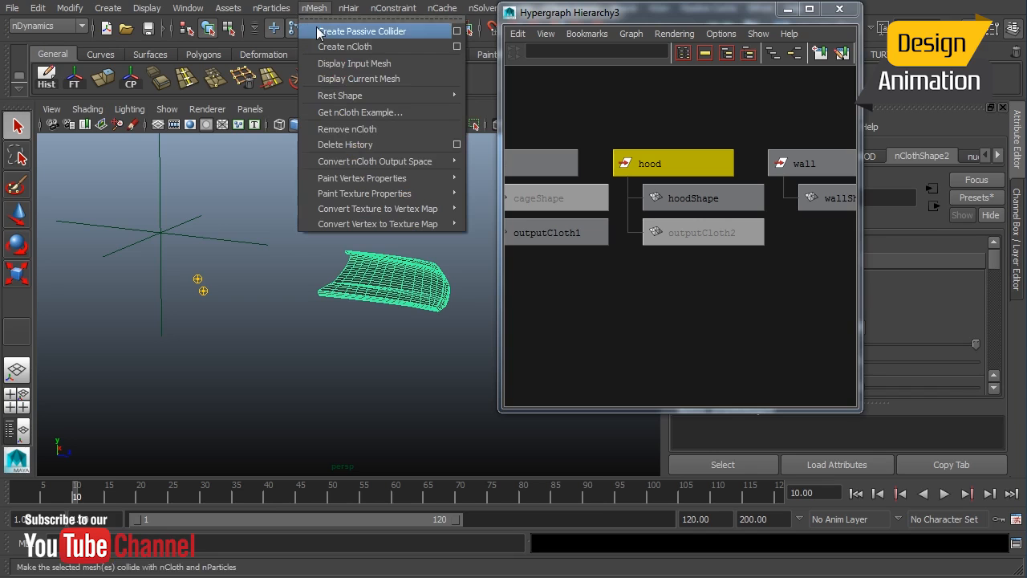
{"action": "left_click", "coordinate": [343, 79]}
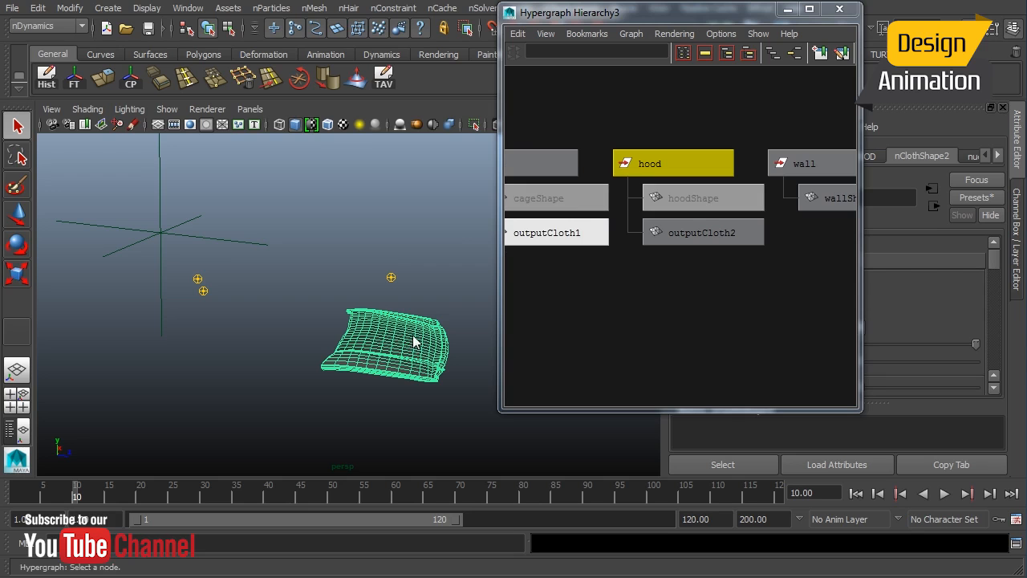
Return to the first frame and parent the hood under locator1 in the Hypergraph.
{"action": "scroll", "coordinate": [675, 218], "scroll_direction": "down", "scroll_amount": 1}
{"action": "scroll", "coordinate": [675, 217], "scroll_direction": "down", "scroll_amount": 1}
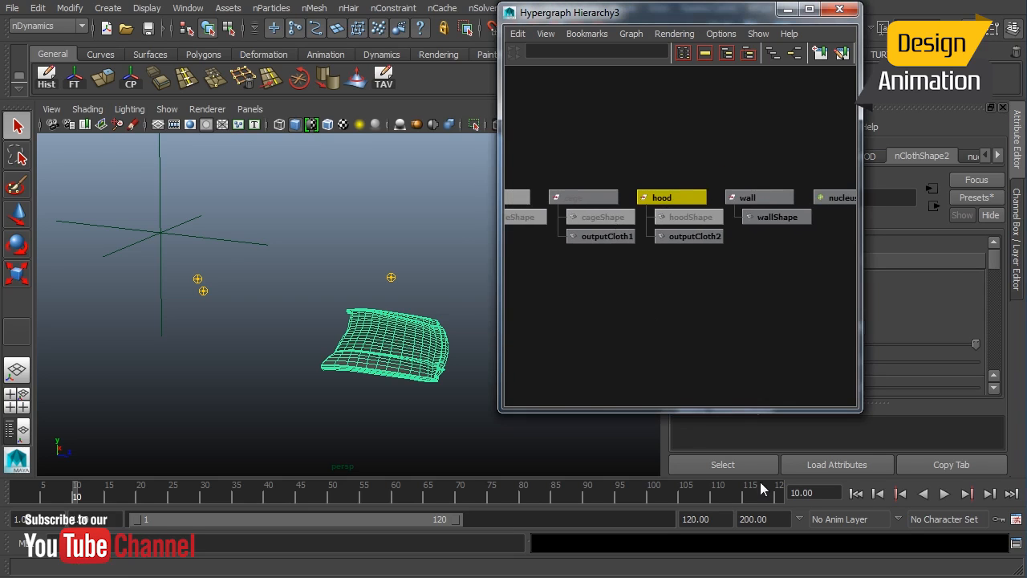
{"action": "left_click", "coordinate": [856, 493]}
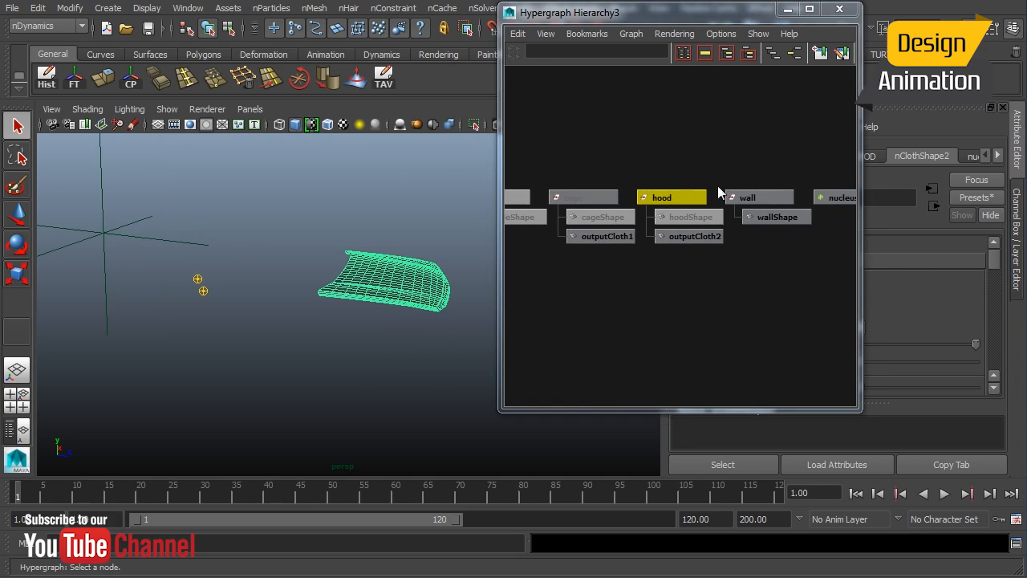
{"action": "scroll", "coordinate": [730, 225], "scroll_direction": "down", "scroll_amount": 1}
{"action": "scroll", "coordinate": [682, 257], "scroll_direction": "down", "scroll_amount": 1}
{"action": "scroll", "coordinate": [642, 274], "scroll_direction": "up", "scroll_amount": 3}
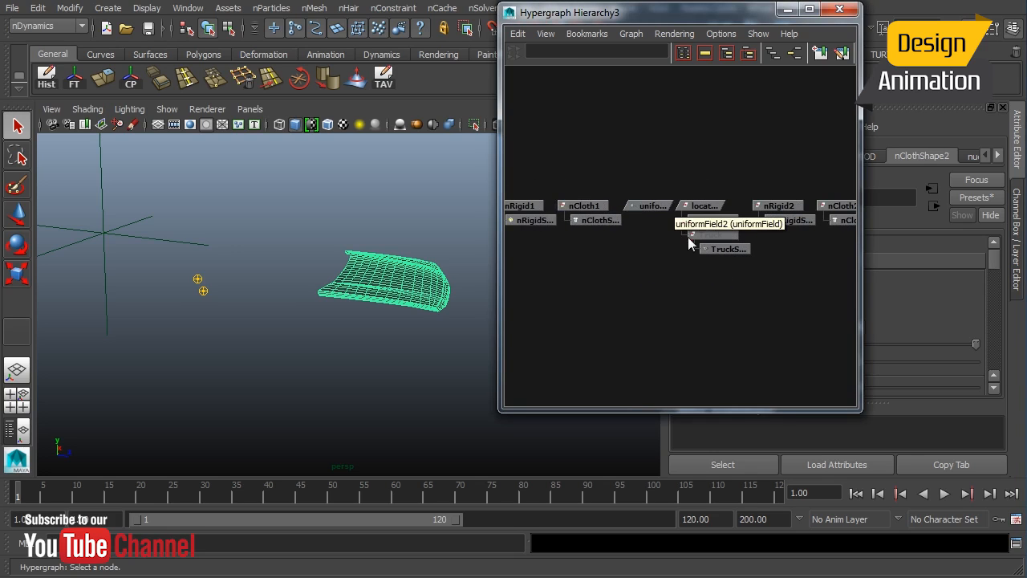
{"action": "left_click", "coordinate": [706, 207]}
{"action": "key", "text": "p"}
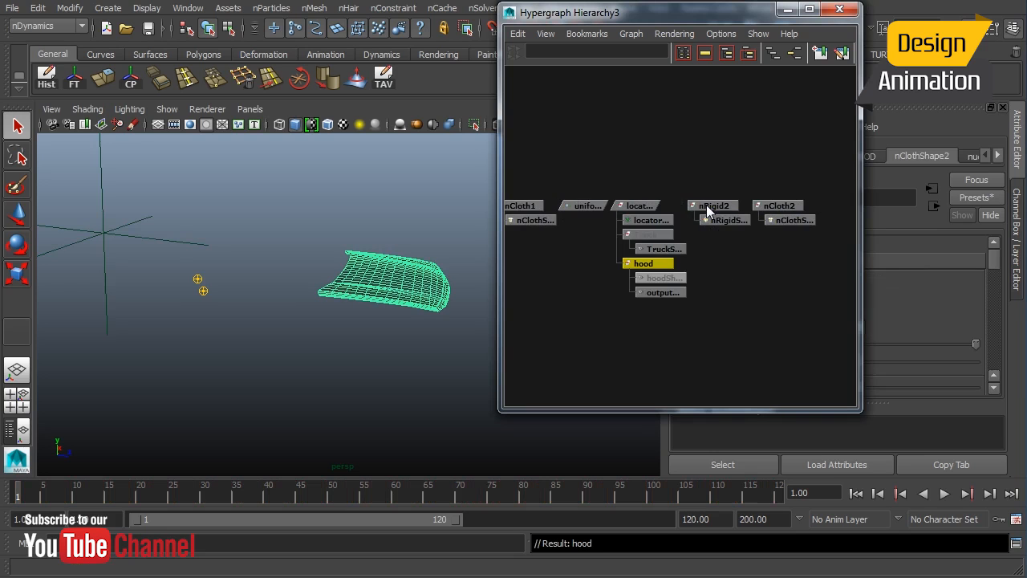
Play the simulation to test the parented hood, return to the first frame, and bring up the nClothShape2 attributes.
{"action": "left_click_drag", "start_coordinate": [768, 18], "coordinate": [777, 24]}
{"action": "left_click", "coordinate": [945, 496]}
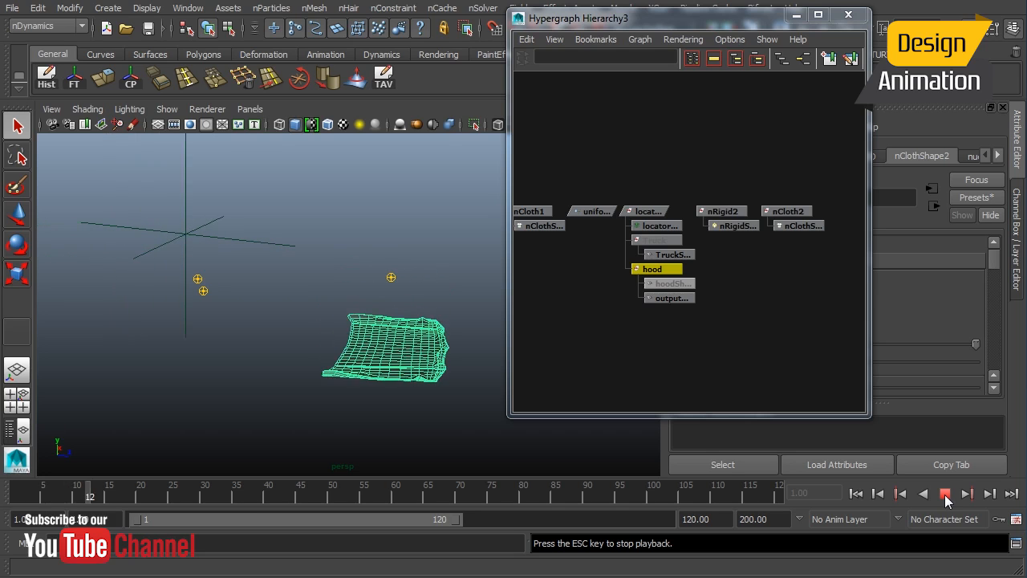
{"action": "left_click", "coordinate": [945, 495]}
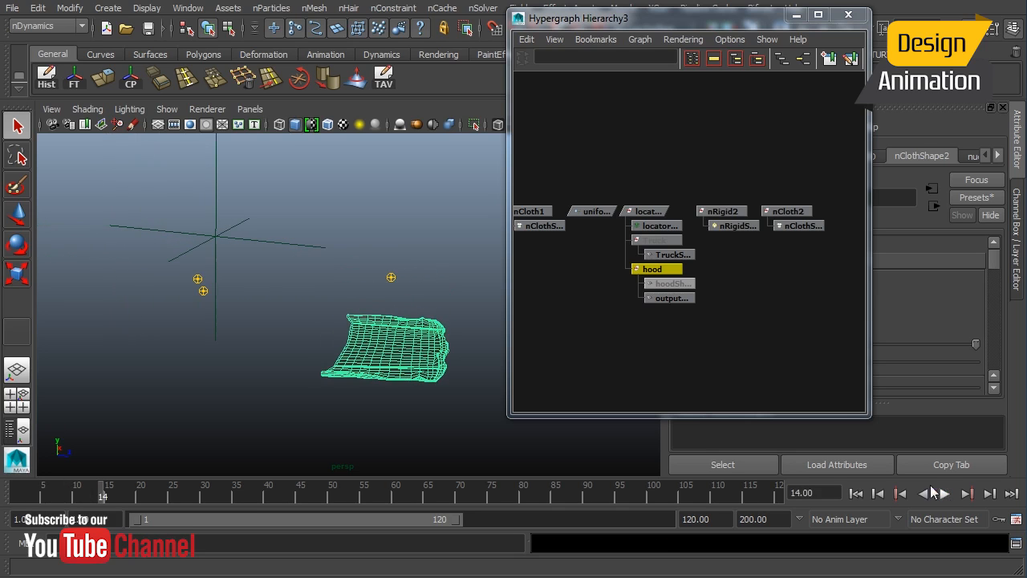
{"action": "left_click", "coordinate": [856, 494]}
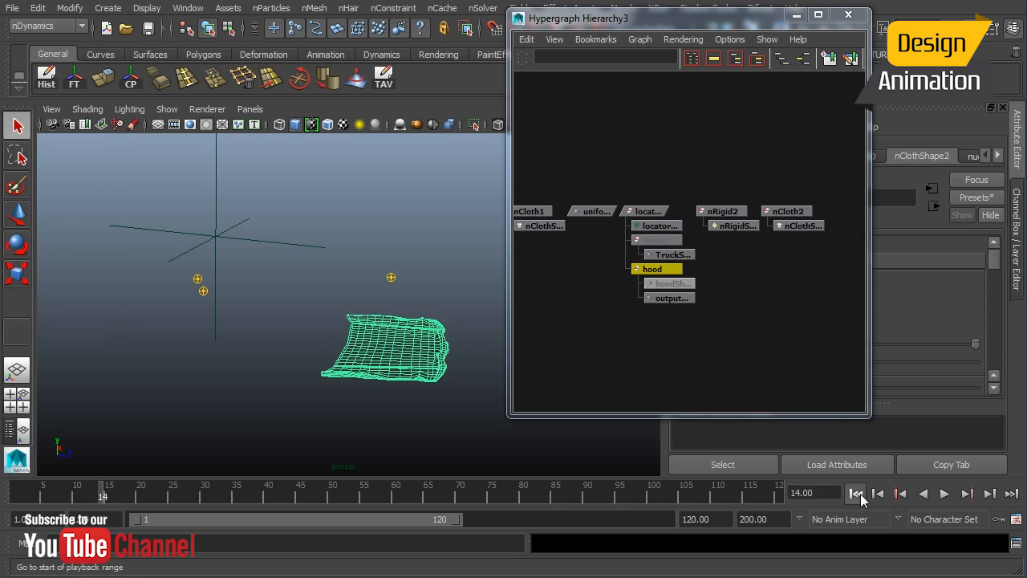
{"action": "double_click", "coordinate": [802, 227]}
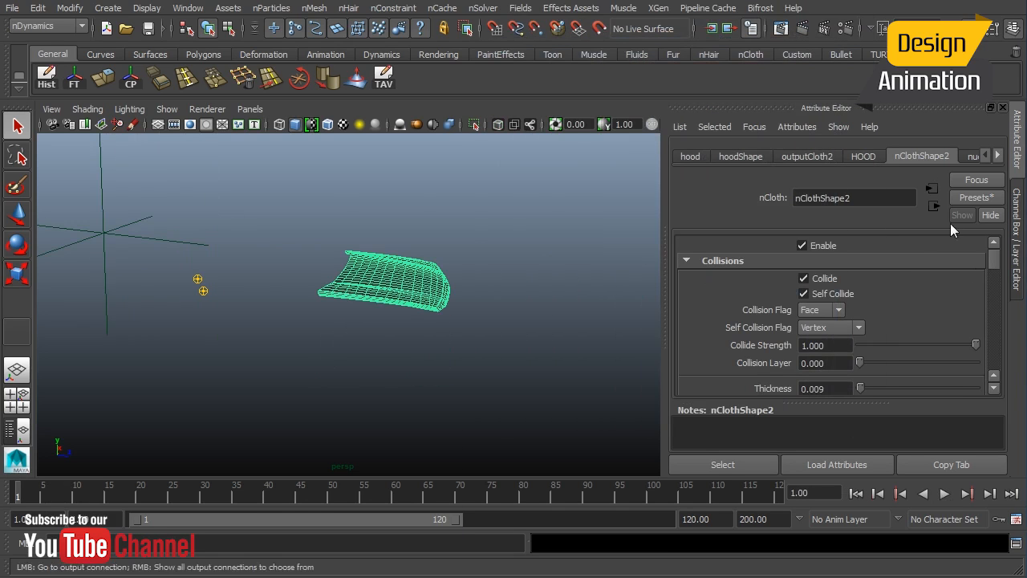
Set the hood nCloth's Input Motion Drag to 1.
{"action": "scroll", "coordinate": [993, 276], "scroll_direction": "down", "scroll_amount": 5}
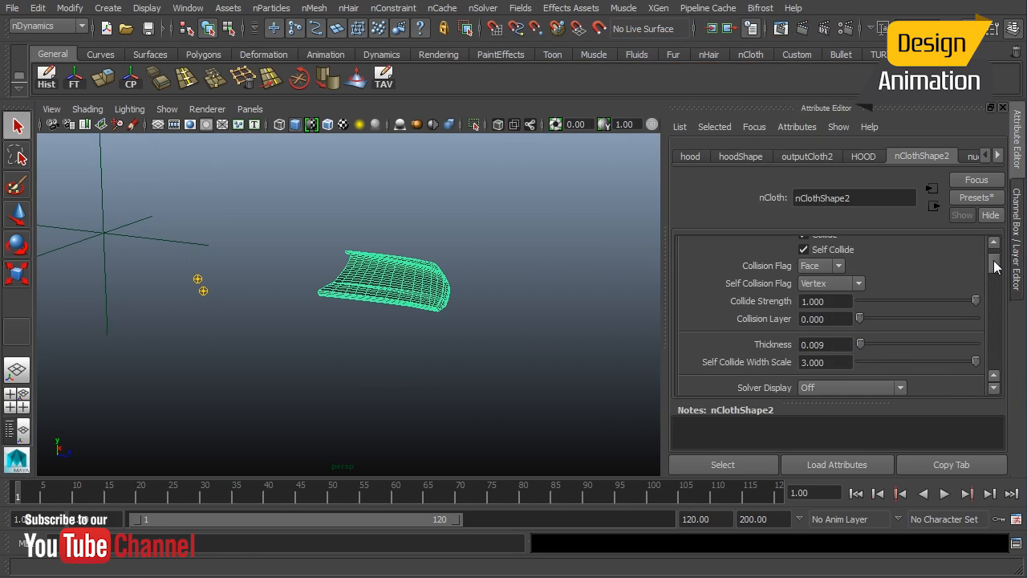
{"action": "scroll", "coordinate": [995, 277], "scroll_direction": "down", "scroll_amount": 5}
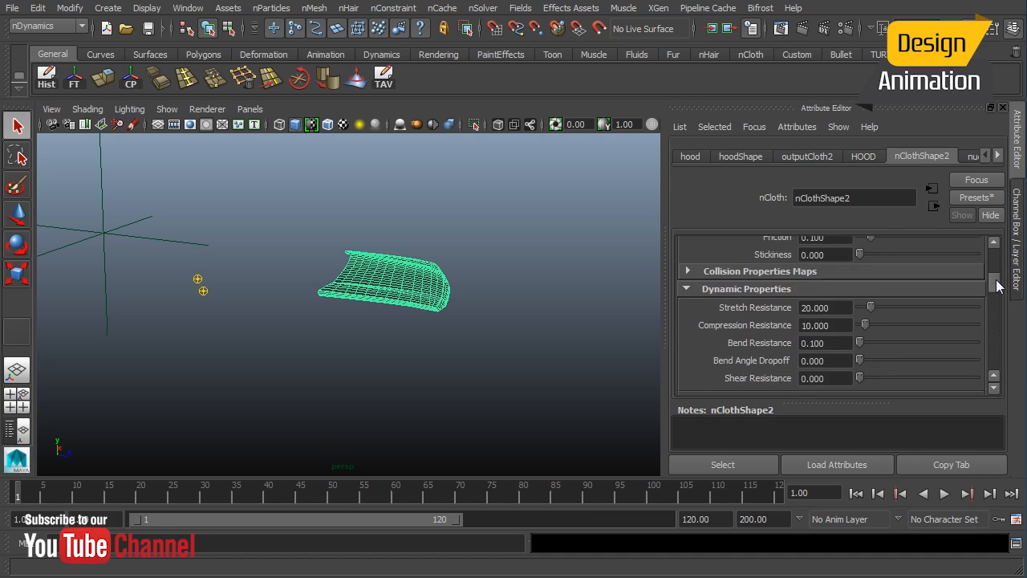
{"action": "left_click_drag", "start_coordinate": [998, 293], "coordinate": [998, 304]}
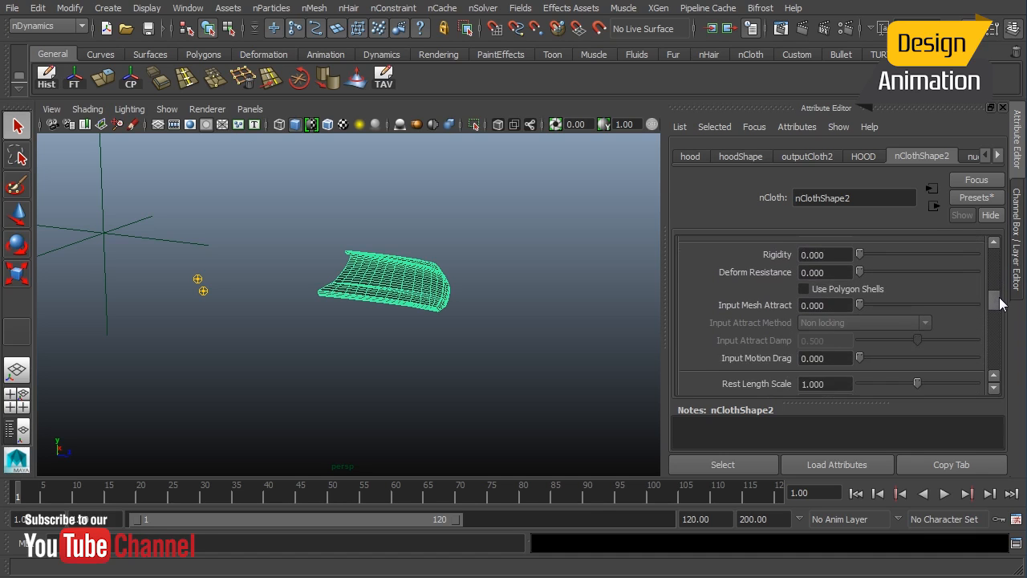
{"action": "scroll", "coordinate": [999, 303], "scroll_direction": "down", "scroll_amount": 2}
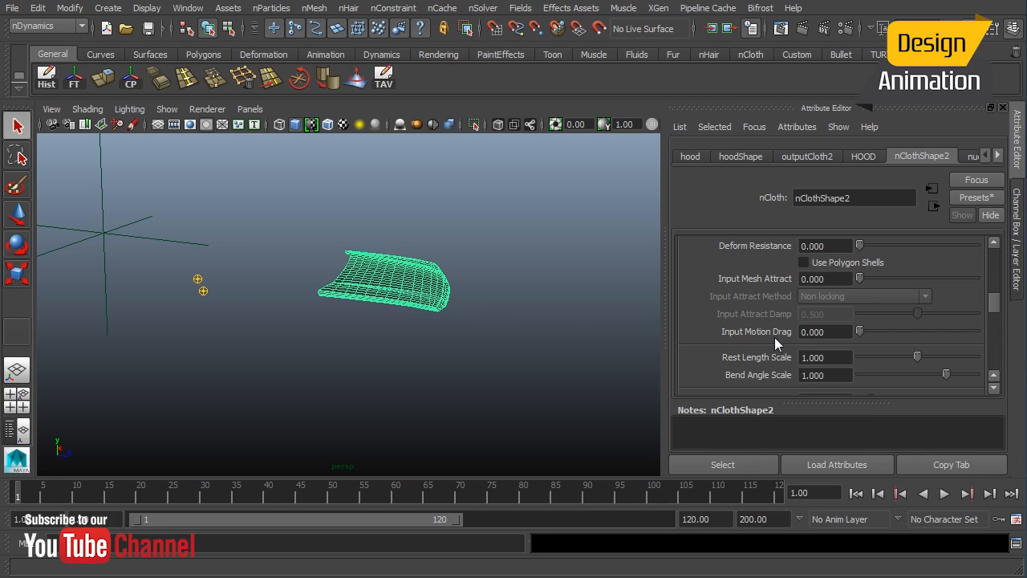
{"action": "left_click_drag", "start_coordinate": [862, 332], "coordinate": [998, 341]}
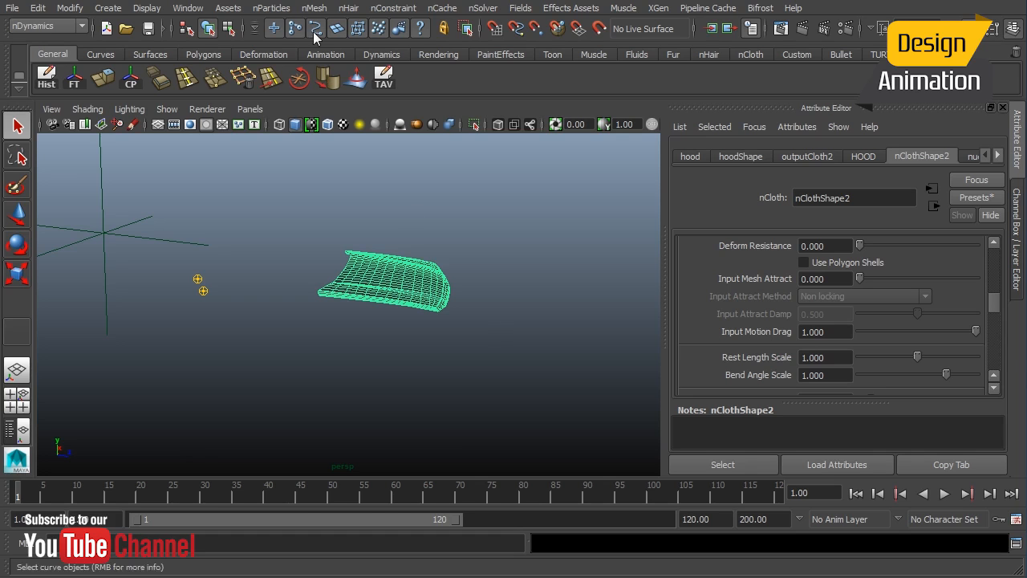
Play the simulation to frame 20 and examine the hood's deformation from another angle.
{"action": "left_click", "coordinate": [314, 8]}
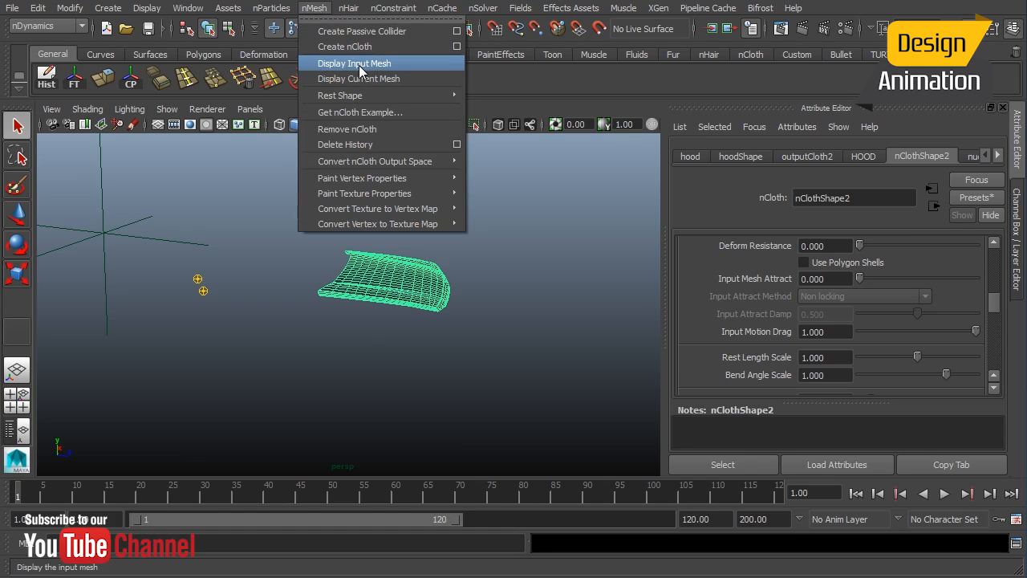
{"action": "left_click", "coordinate": [349, 8]}
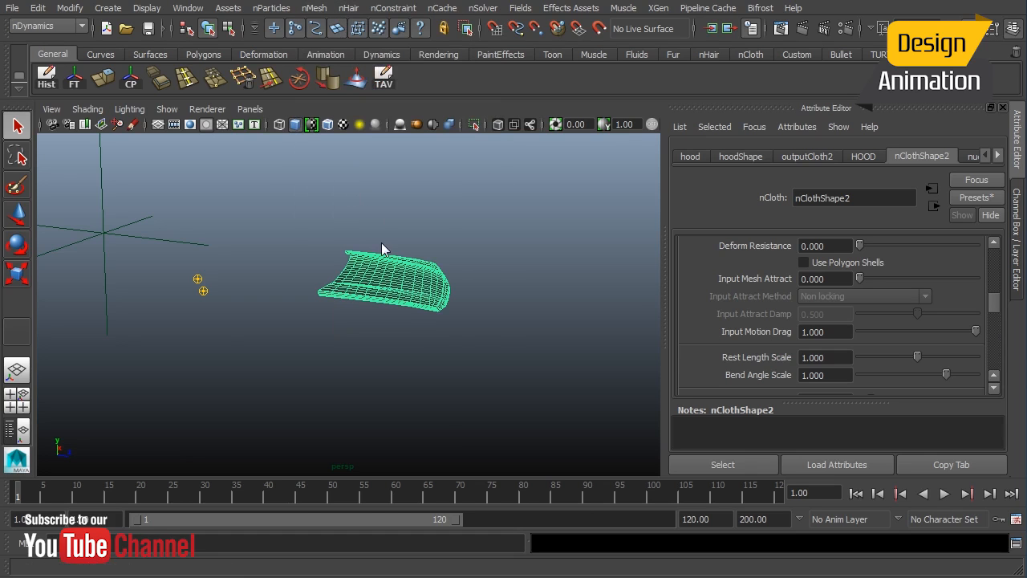
{"action": "left_click", "coordinate": [943, 494]}
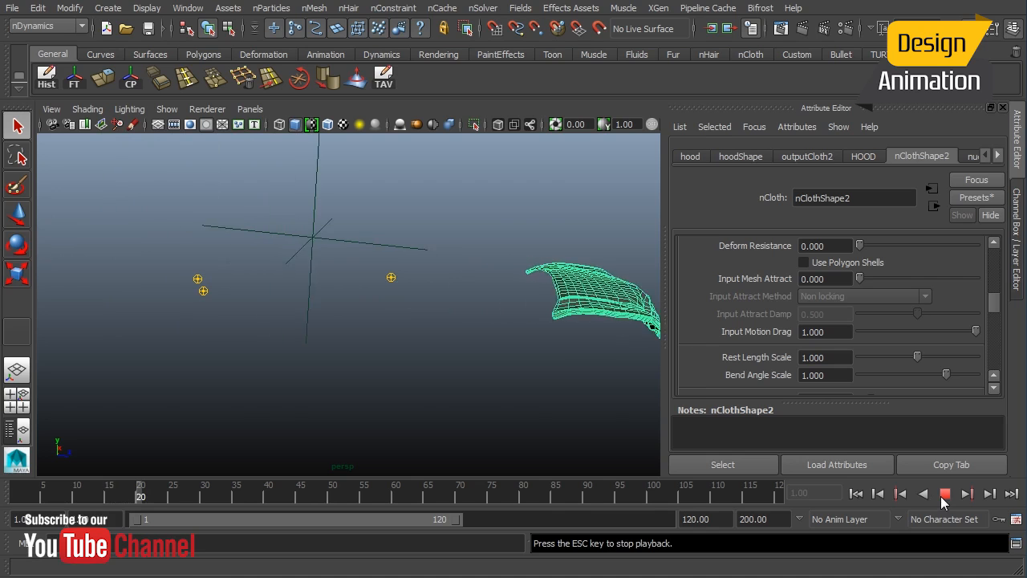
{"action": "left_click", "coordinate": [941, 496]}
{"action": "left_click_drag", "start_coordinate": [521, 279], "coordinate": [458, 306], "text": "alt"}
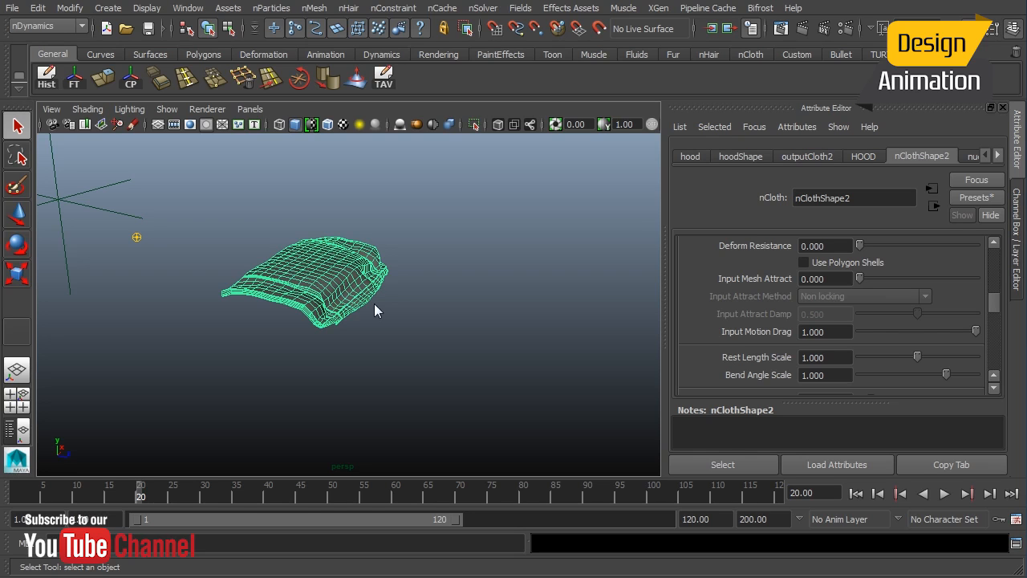
{"action": "left_click_drag", "start_coordinate": [503, 285], "coordinate": [402, 314], "text": "alt"}
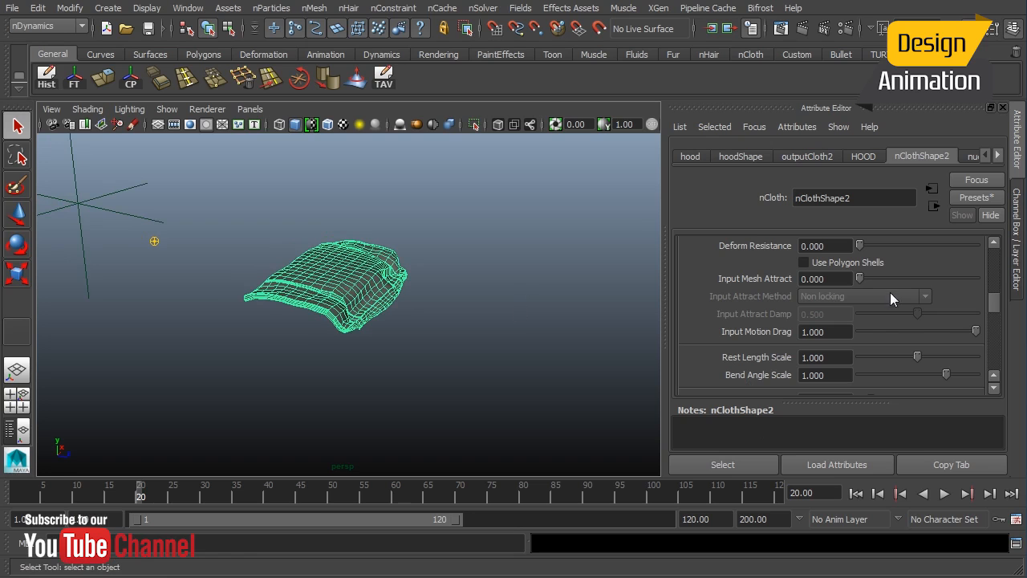
Enable Ignore Solver Gravity for the hood's nCloth and return to the first frame.
{"action": "left_click_drag", "start_coordinate": [995, 300], "coordinate": [999, 324]}
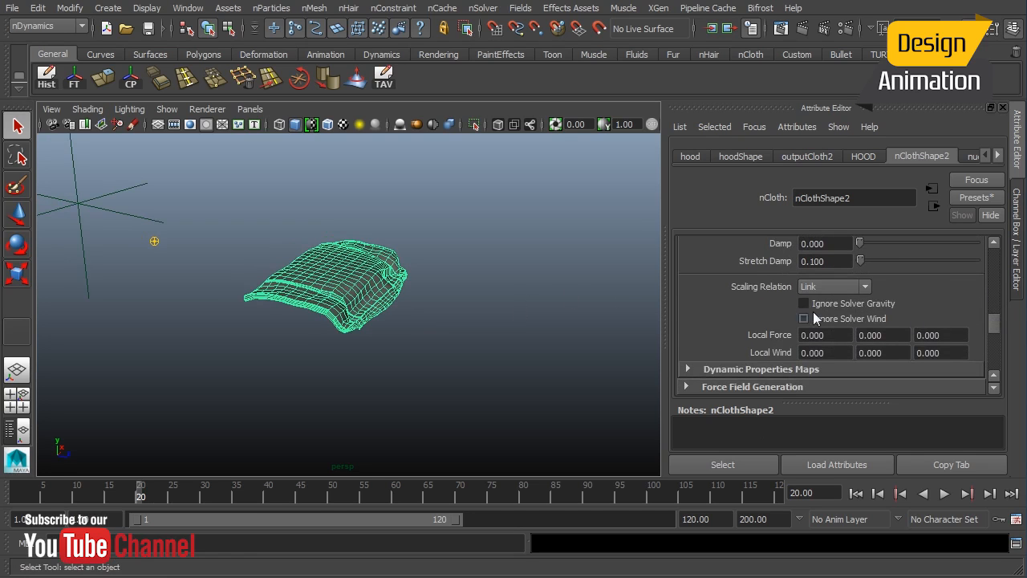
{"action": "left_click", "coordinate": [853, 303]}
{"action": "left_click", "coordinate": [856, 493]}
{"action": "middle_click_drag", "start_coordinate": [352, 289], "coordinate": [530, 333], "text": "alt"}
{"action": "left_click_drag", "start_coordinate": [444, 365], "coordinate": [465, 376], "text": "alt"}
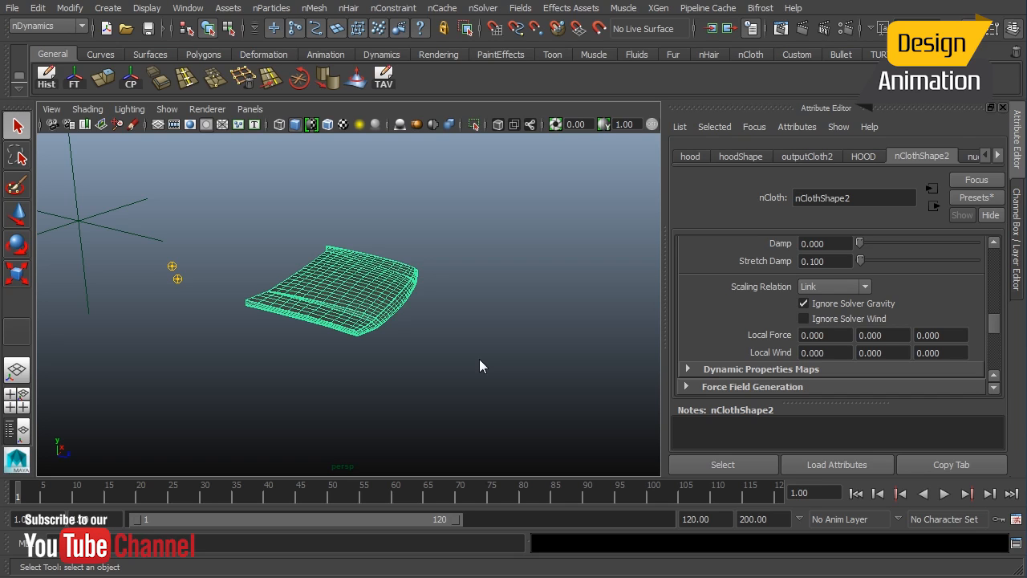
Show the TRUCK layer to check the hood against the truck, hide it again, and return to the nCloth attributes.
{"action": "left_click", "coordinate": [1013, 285]}
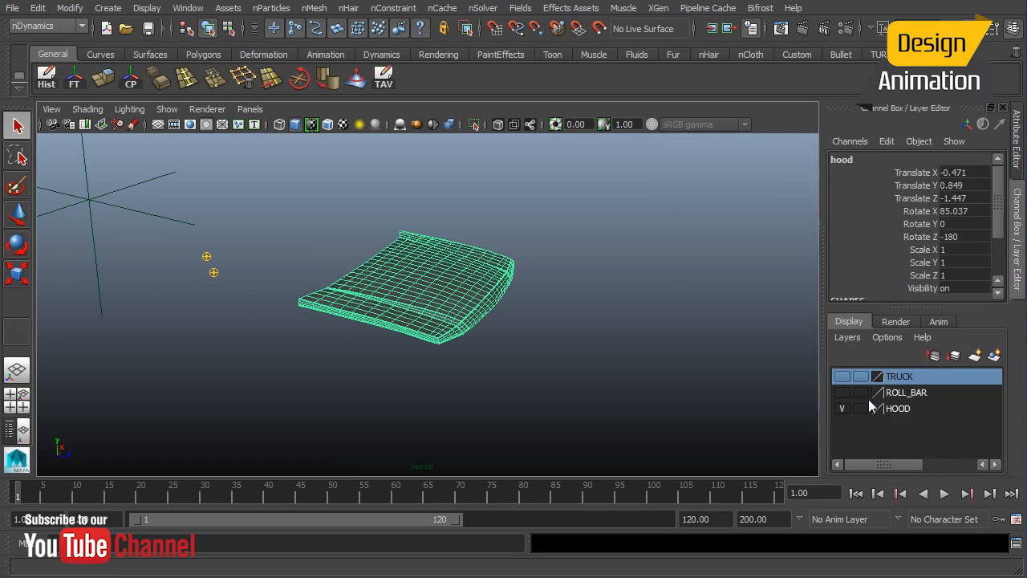
{"action": "left_click", "coordinate": [841, 376]}
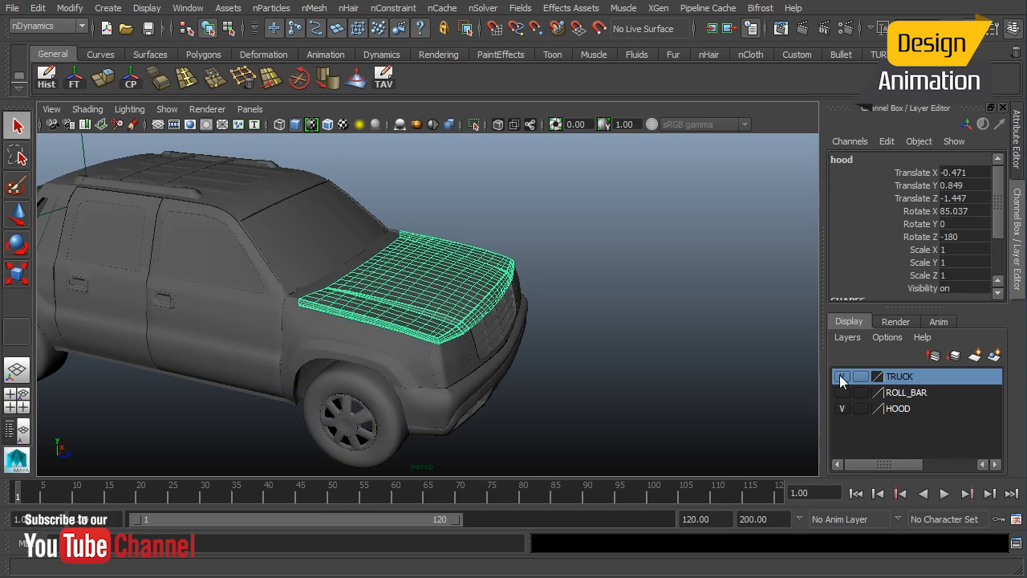
{"action": "left_click", "coordinate": [841, 377]}
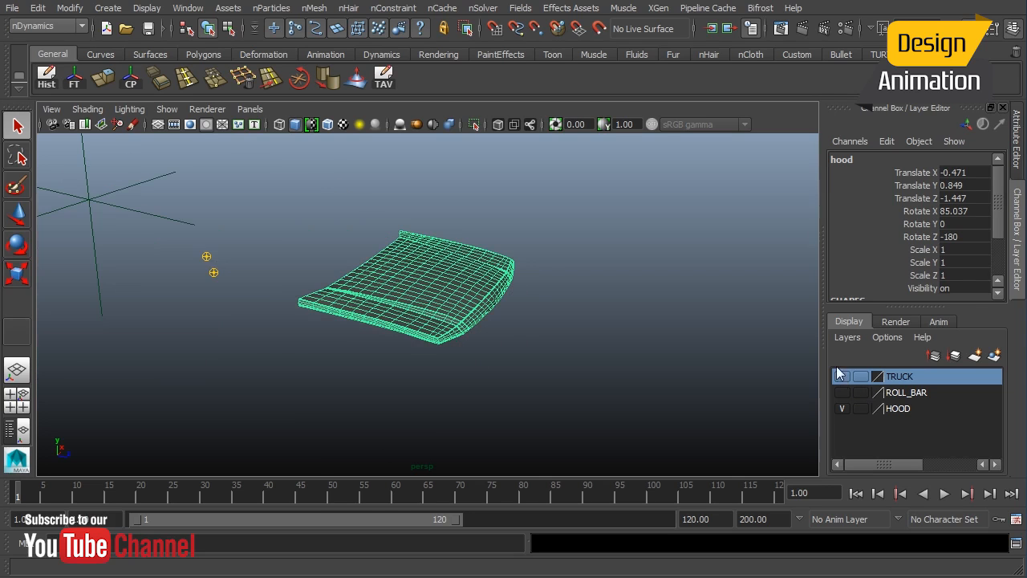
{"action": "left_click", "coordinate": [1017, 157]}
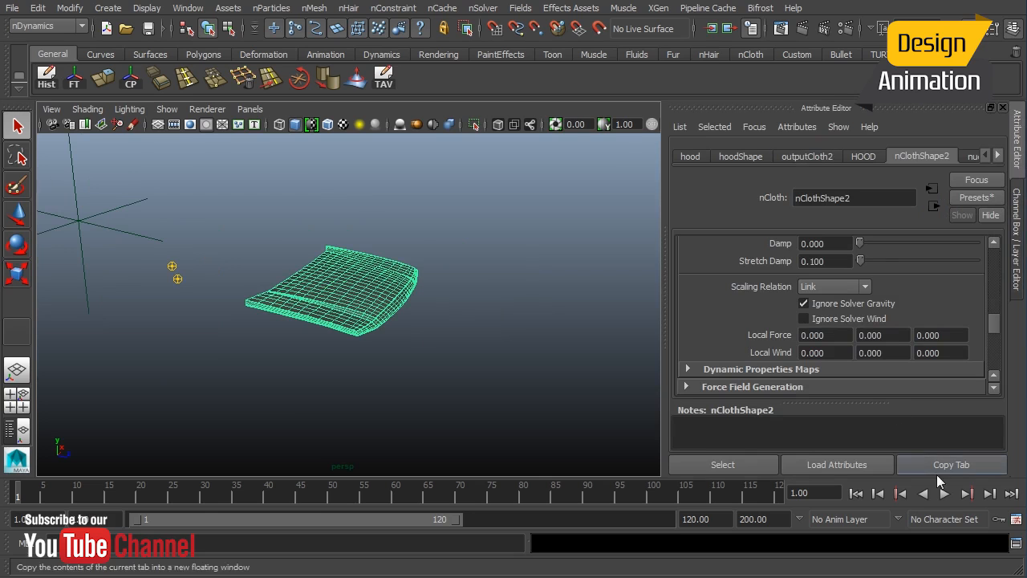
Play the simulation to frame 20 to test the hood without gravity, and return to the first frame.
{"action": "left_click_drag", "start_coordinate": [999, 325], "coordinate": [996, 302]}
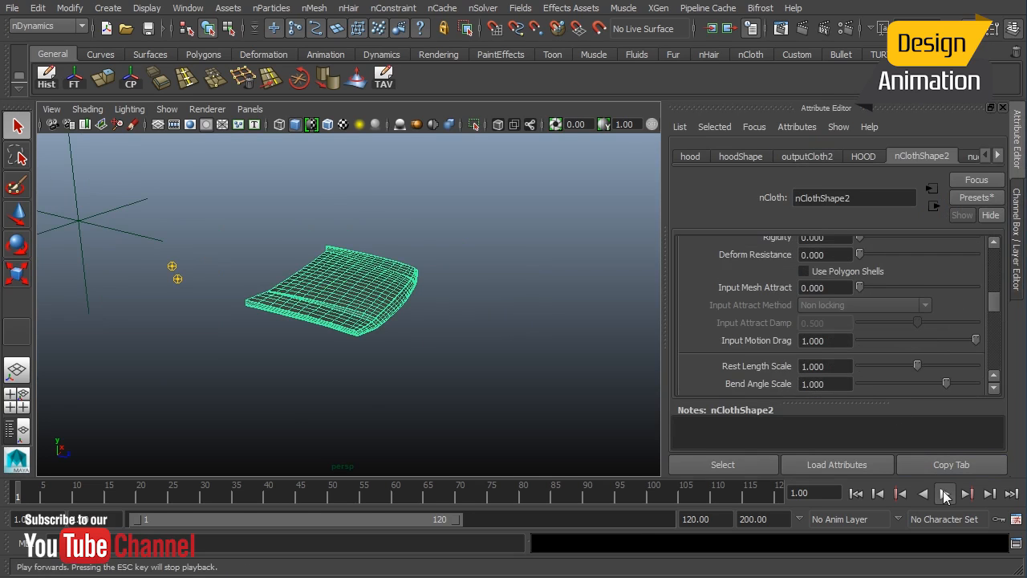
{"action": "left_click", "coordinate": [945, 493]}
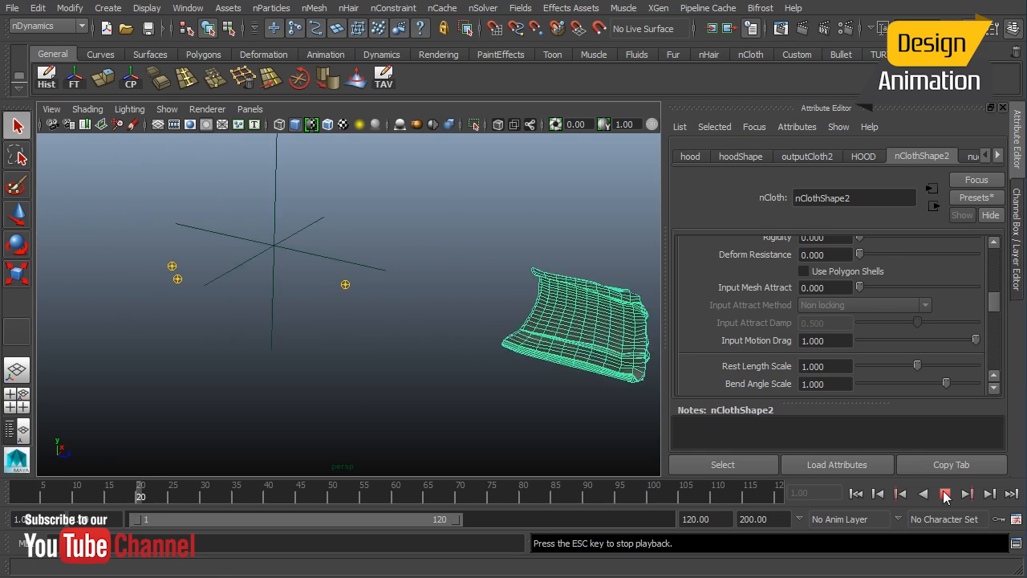
{"action": "left_click", "coordinate": [945, 494]}
{"action": "left_click", "coordinate": [855, 493]}
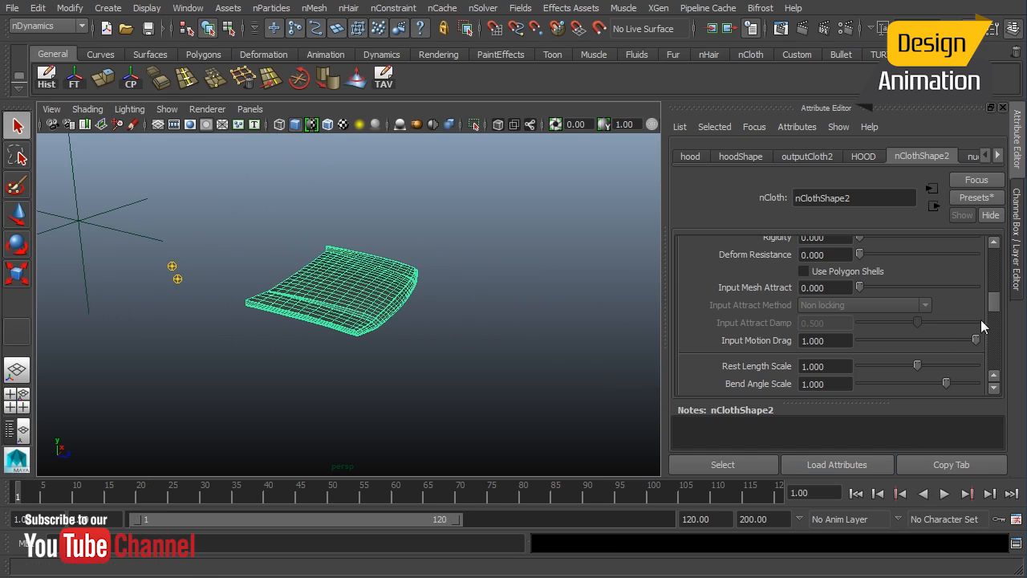
Set the hood nCloth's Input Mesh Attract to 1 and its Input Attract Damp to 0.
{"action": "scroll", "coordinate": [922, 309], "scroll_direction": "up", "scroll_amount": 1}
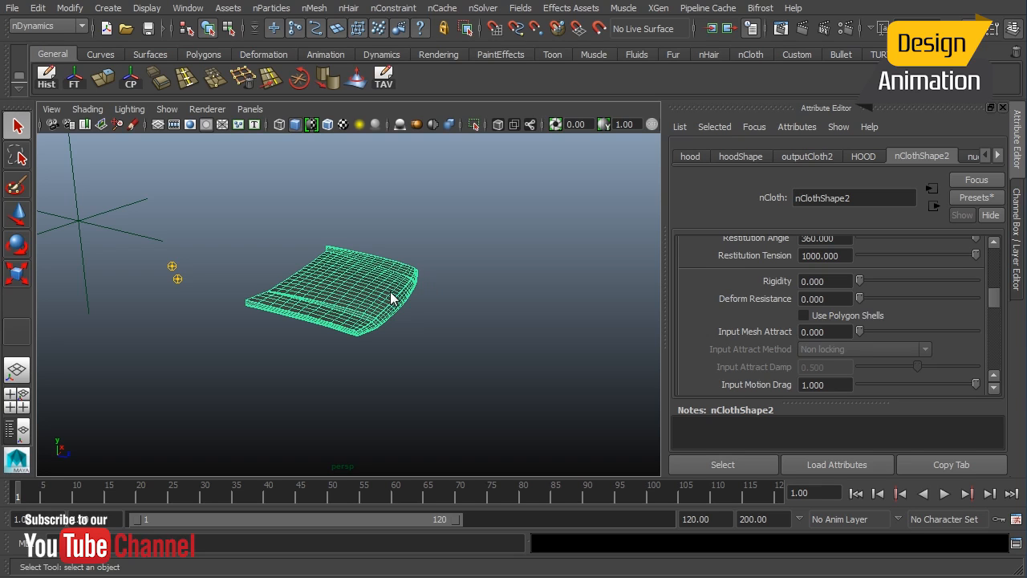
{"action": "left_click", "coordinate": [805, 332]}
{"action": "type", "text": "1"}
{"action": "key", "text": "Return"}
{"action": "left_click_drag", "start_coordinate": [917, 366], "coordinate": [848, 367]}
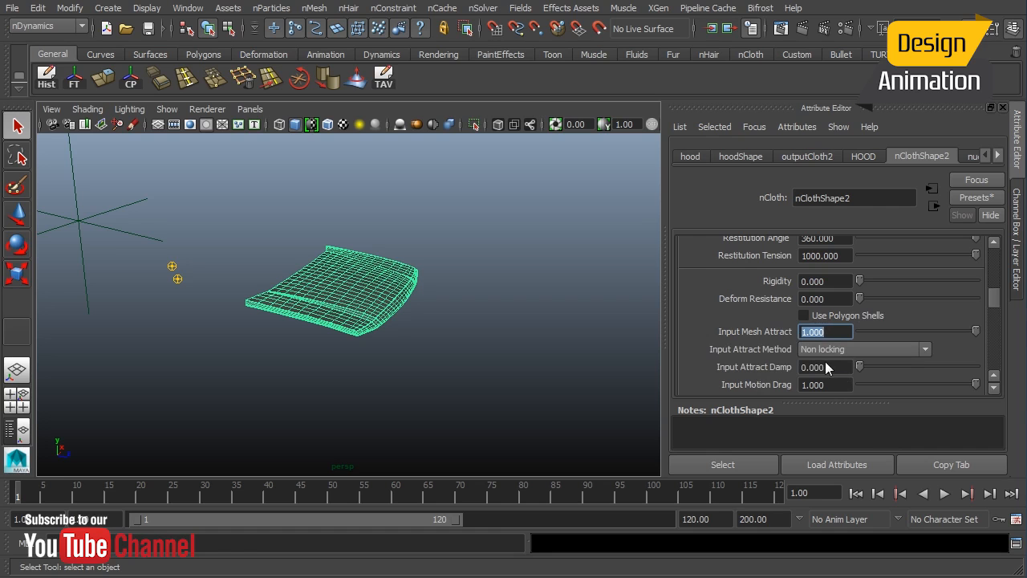
Play the simulation to frame 81, following the hood to the wall to examine its impact.
{"action": "left_click", "coordinate": [945, 493]}
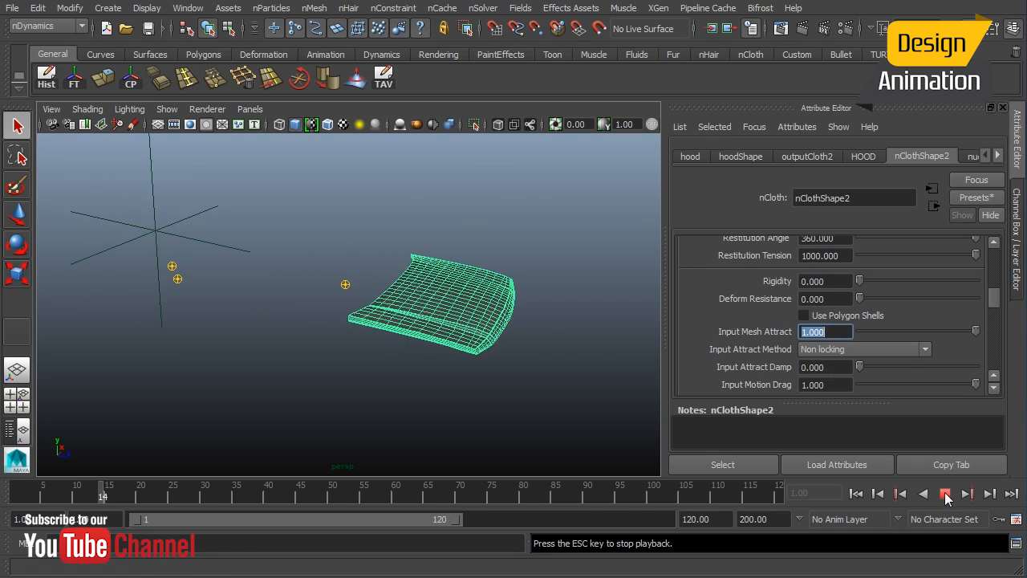
{"action": "right_click_drag", "start_coordinate": [337, 249], "coordinate": [147, 245], "text": "alt"}
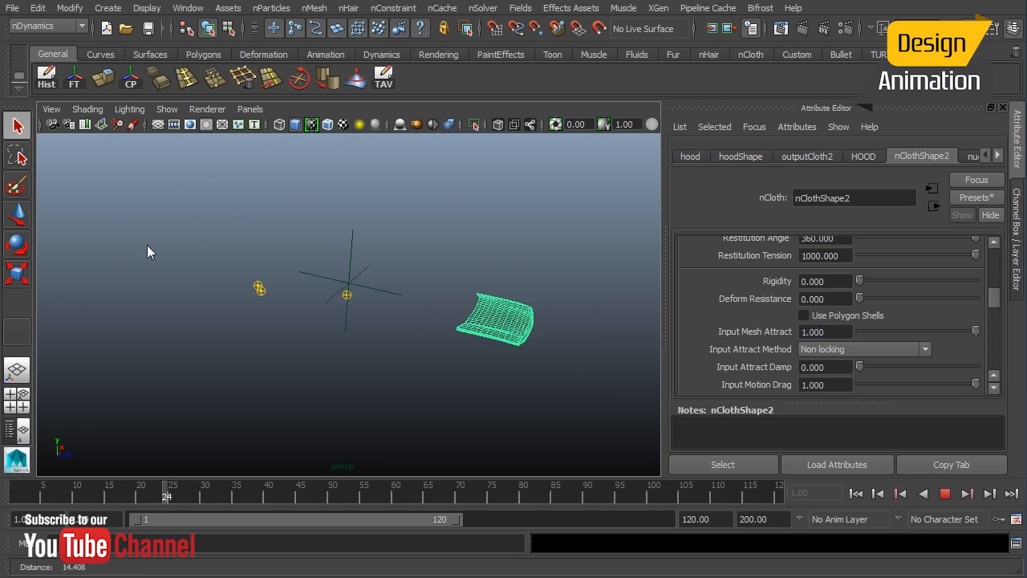
{"action": "middle_click_drag", "start_coordinate": [393, 291], "coordinate": [69, 253], "text": "alt"}
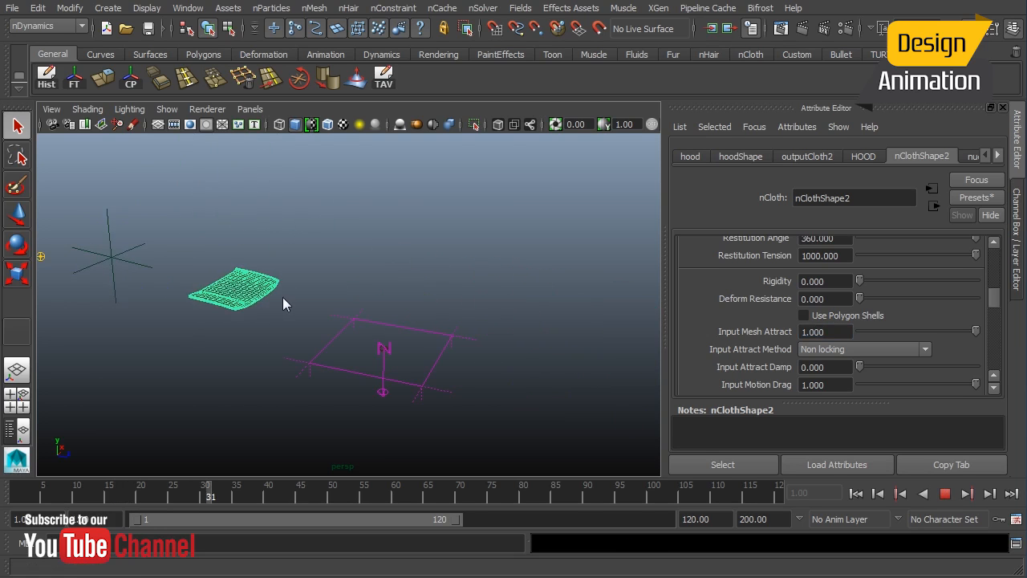
{"action": "left_click_drag", "start_coordinate": [481, 360], "coordinate": [400, 385], "text": "alt"}
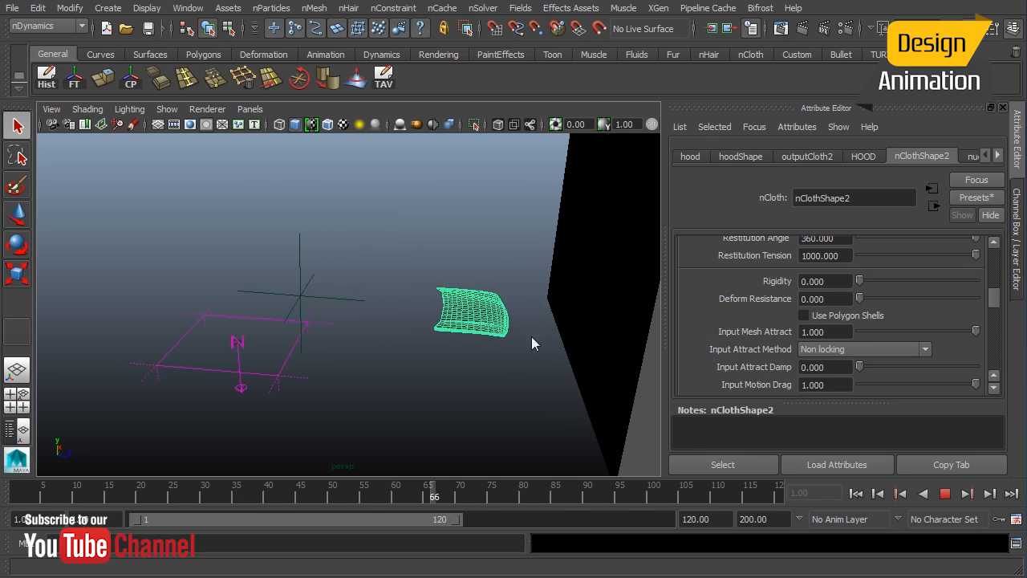
{"action": "left_click", "coordinate": [946, 493]}
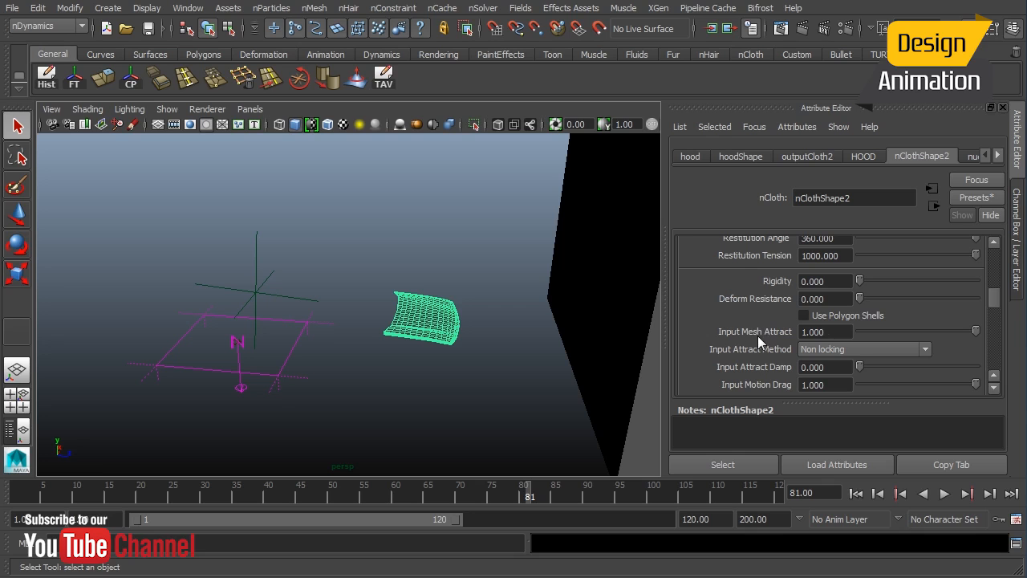
Set the hood nCloth's Input Mesh Attract to 0.1 and return to the first frame.
{"action": "left_click", "coordinate": [826, 333]}
{"action": "type", "text": ".1"}
{"action": "key", "text": "Return"}
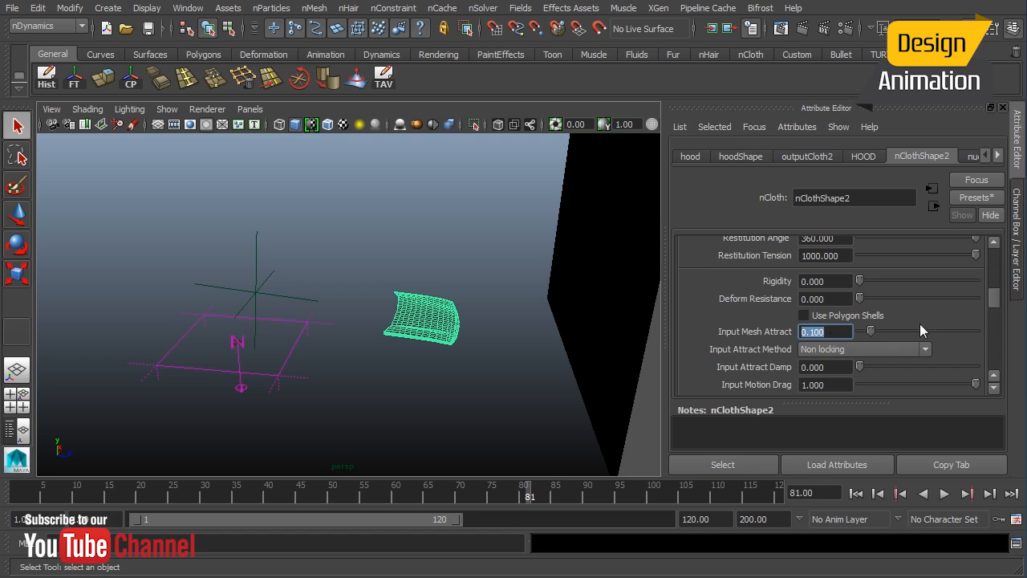
{"action": "left_click", "coordinate": [861, 495]}
Play the simulation to frame 78 to examine how the hood crumples at the wall, and return to the first frame.
{"action": "middle_click_drag", "start_coordinate": [369, 333], "coordinate": [790, 343], "text": "alt"}
{"action": "right_click_drag", "start_coordinate": [295, 337], "coordinate": [468, 345], "text": "alt"}
{"action": "middle_click_drag", "start_coordinate": [468, 351], "coordinate": [416, 351], "text": "alt"}
{"action": "left_click", "coordinate": [945, 494]}
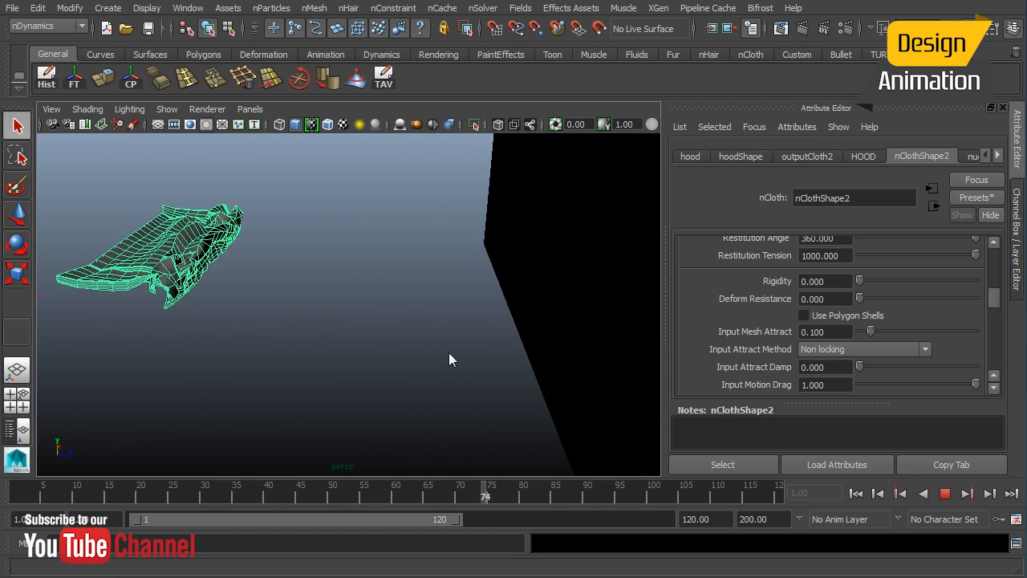
{"action": "left_click", "coordinate": [944, 494]}
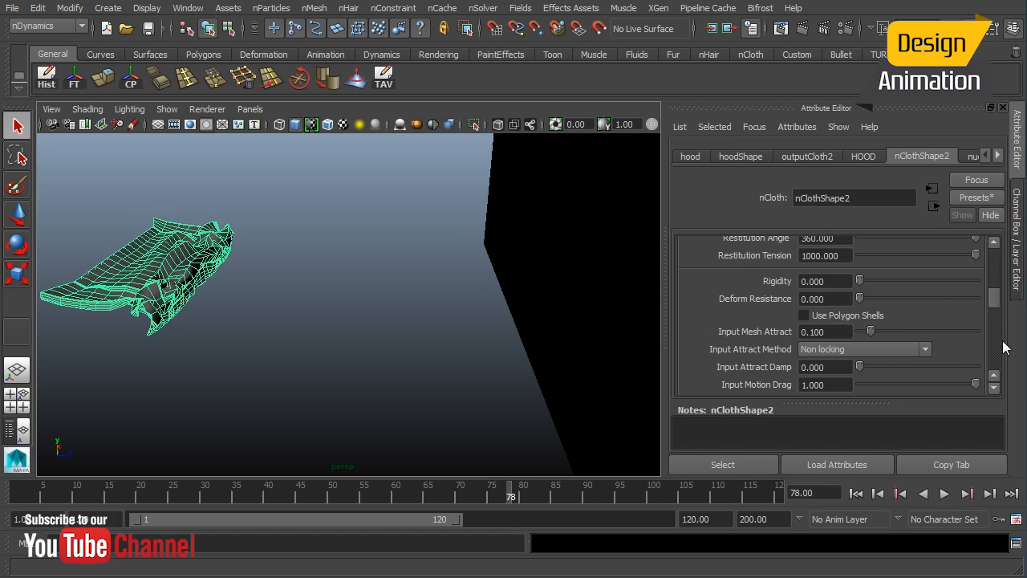
{"action": "scroll", "coordinate": [997, 310], "scroll_direction": "up", "scroll_amount": 2}
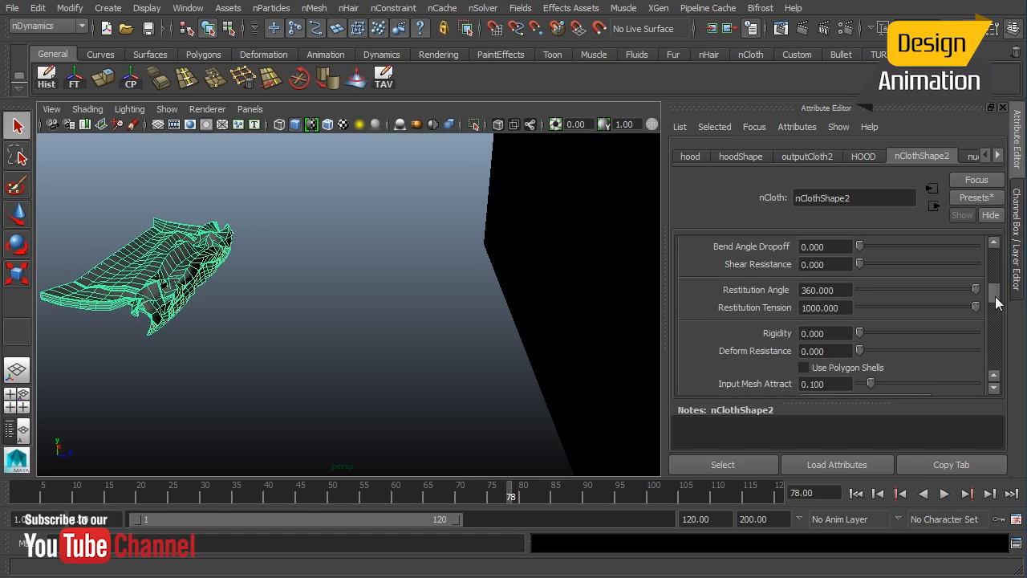
{"action": "left_click_drag", "start_coordinate": [994, 300], "coordinate": [994, 294]}
{"action": "left_click", "coordinate": [855, 494]}
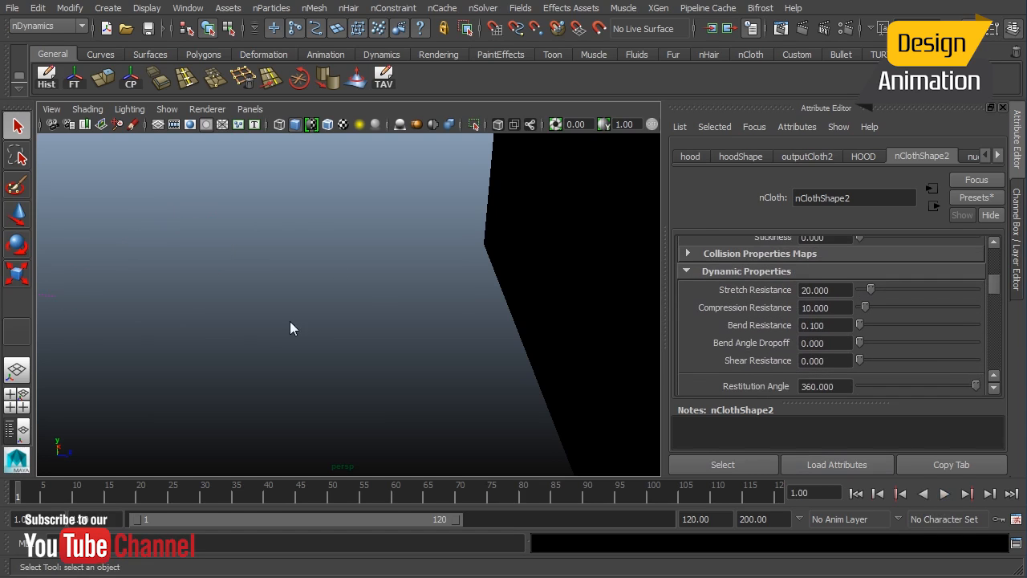
Set the hood nCloth's Stretch Resistance, Compression Resistance and Bend Resistance to 200 each.
{"action": "key", "text": "f"}
{"action": "right_click_drag", "start_coordinate": [440, 328], "coordinate": [383, 326], "text": "alt"}
{"action": "middle_click_drag", "start_coordinate": [424, 330], "coordinate": [380, 298], "text": "alt"}
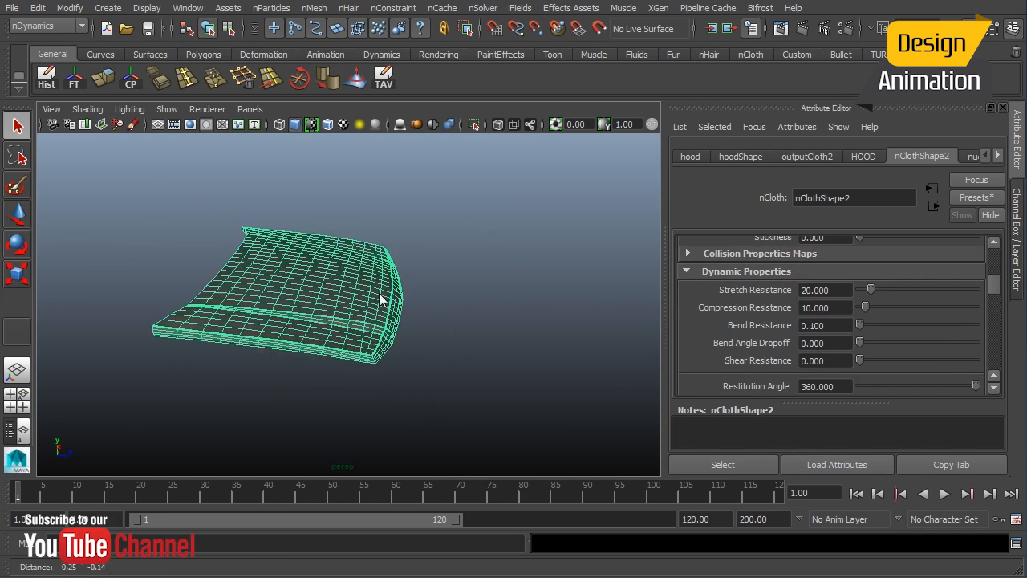
{"action": "left_click_drag", "start_coordinate": [381, 298], "coordinate": [345, 290], "text": "alt"}
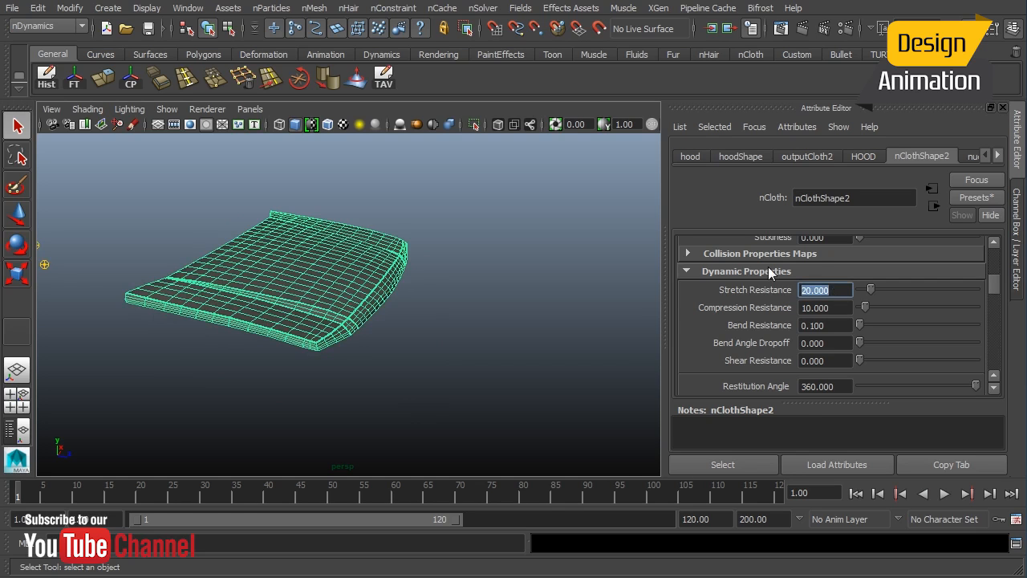
{"action": "type", "text": "200"}
{"action": "key", "text": "Tab"}
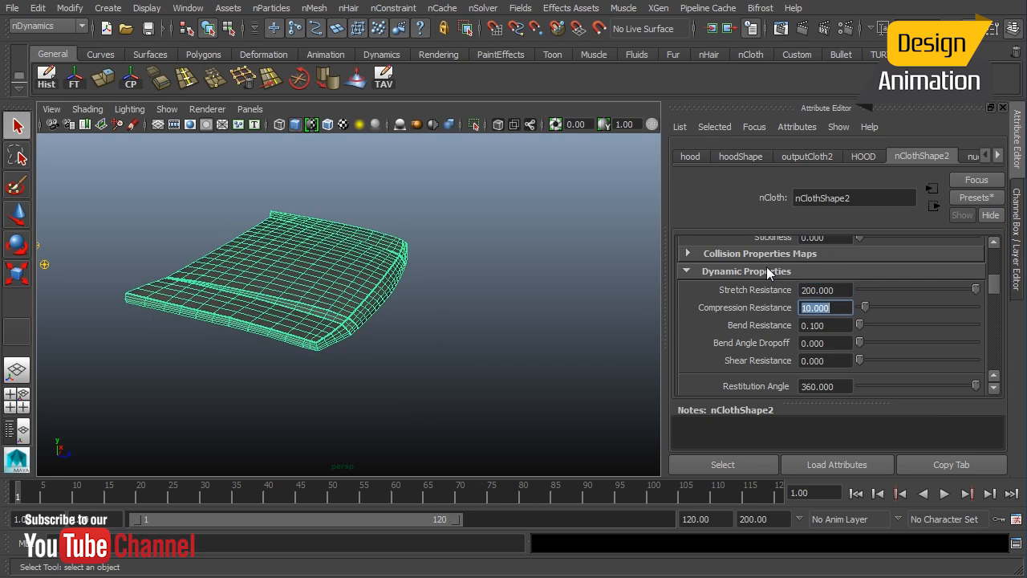
{"action": "type", "text": "200"}
{"action": "key", "text": "Tab"}
{"action": "type", "text": "200"}
{"action": "key", "text": "Return"}
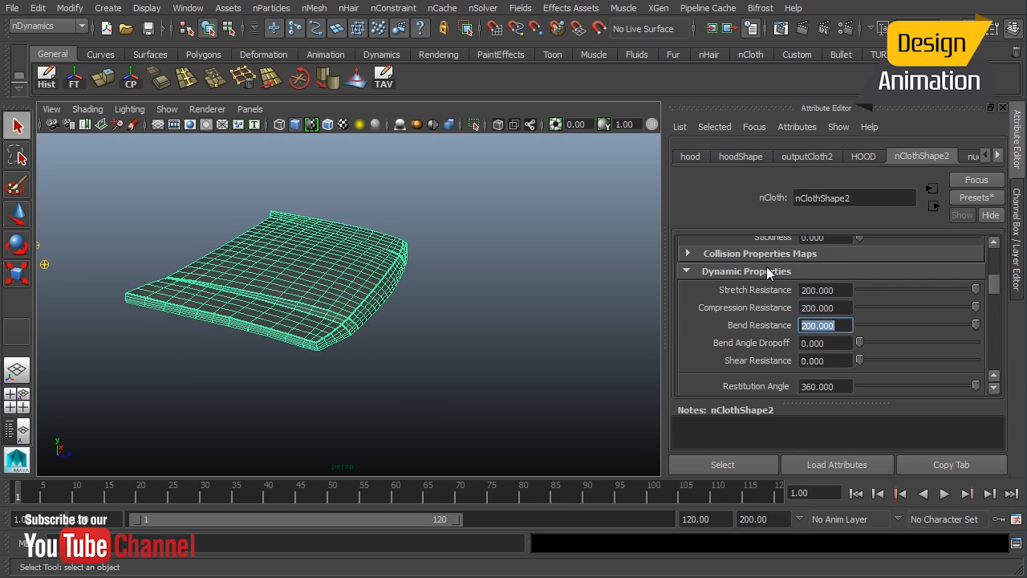
Set the hood nCloth's Restitution Angle to 6 in its Dynamic Properties.
{"action": "scroll", "coordinate": [857, 344], "scroll_direction": "down", "scroll_amount": 3}
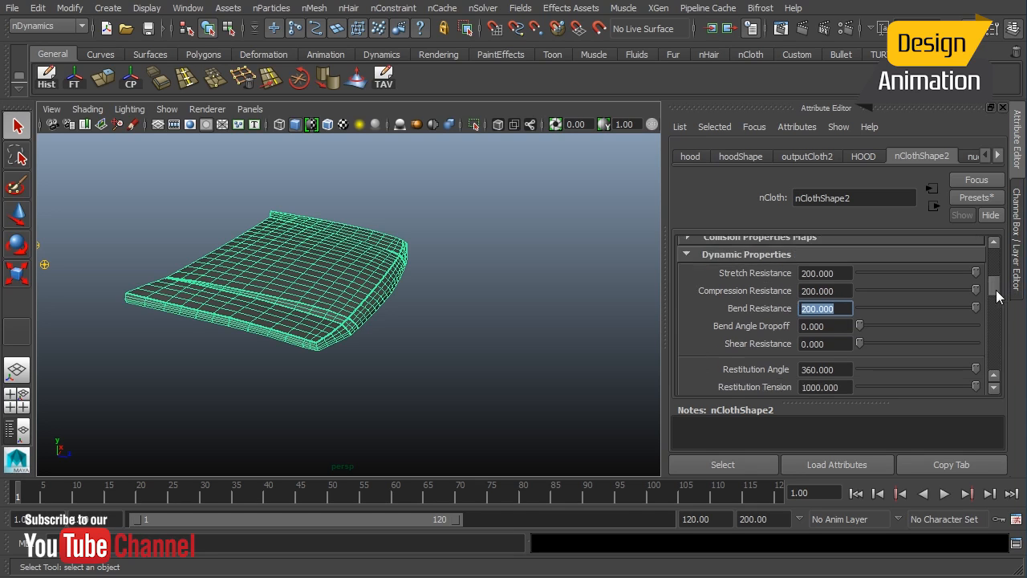
{"action": "left_click", "coordinate": [819, 325]}
{"action": "type", "text": "6"}
{"action": "key", "text": "Return"}
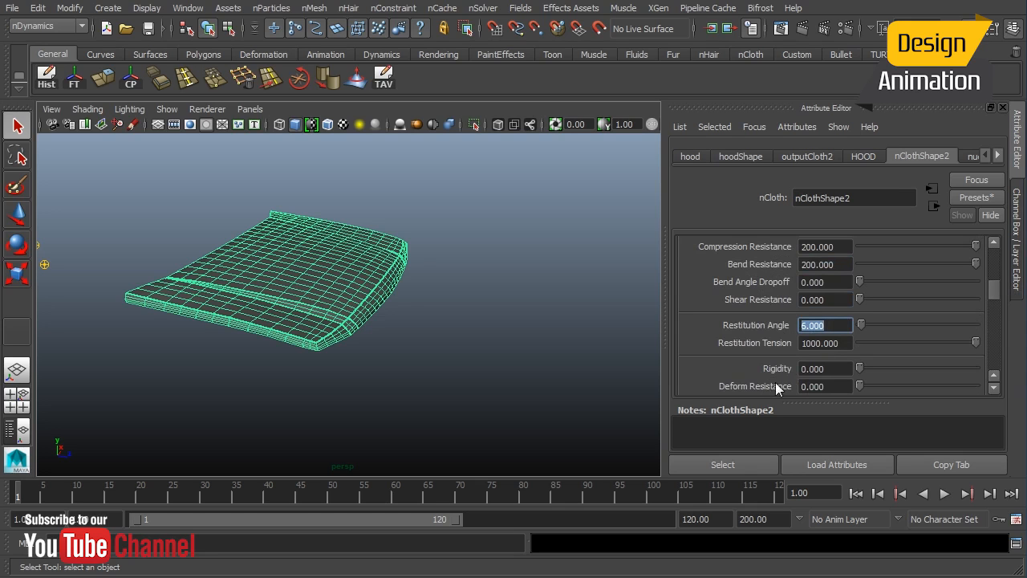
Set the hood nCloth's Self Collide Width Scale to 1.
{"action": "left_click_drag", "start_coordinate": [994, 296], "coordinate": [993, 282]}
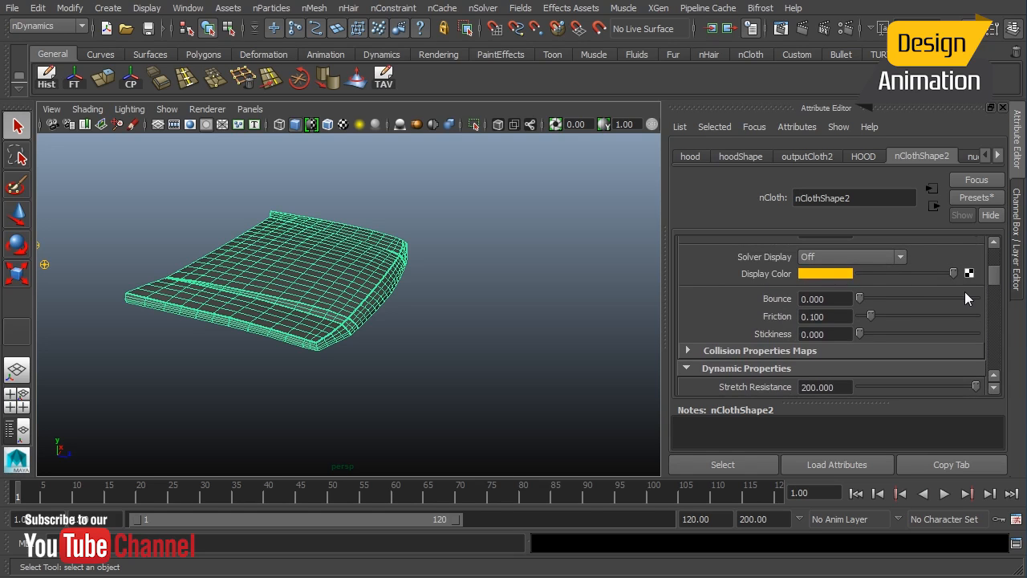
{"action": "left_click_drag", "start_coordinate": [999, 277], "coordinate": [993, 268]}
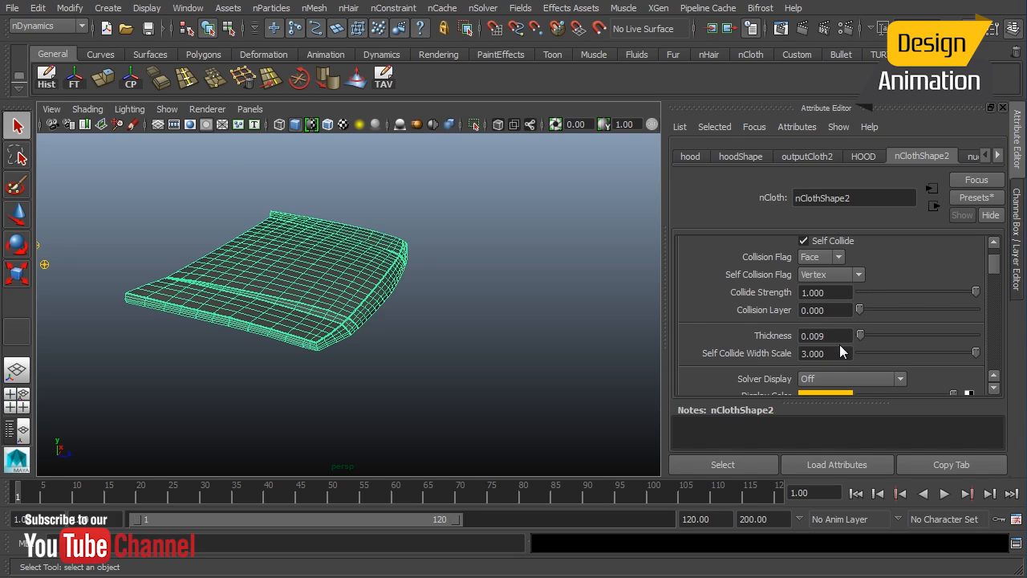
{"action": "type", "text": "1"}
{"action": "key", "text": "Return"}
{"action": "scroll", "coordinate": [890, 303], "scroll_direction": "up", "scroll_amount": 1}
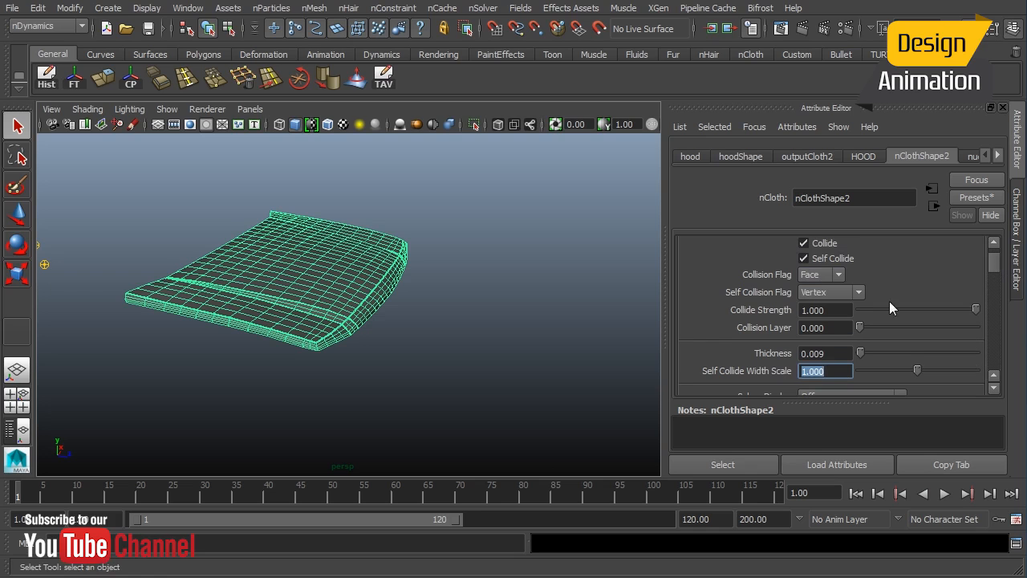
Change the hood nCloth's Self Collision Flag to VertexFace.
{"action": "left_click", "coordinate": [859, 293]}
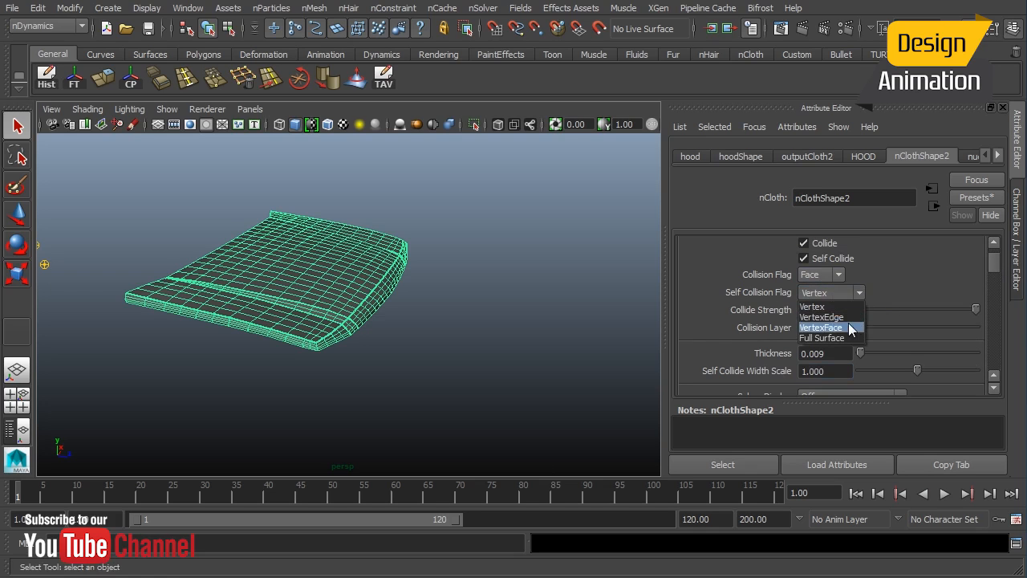
{"action": "left_click", "coordinate": [848, 324]}
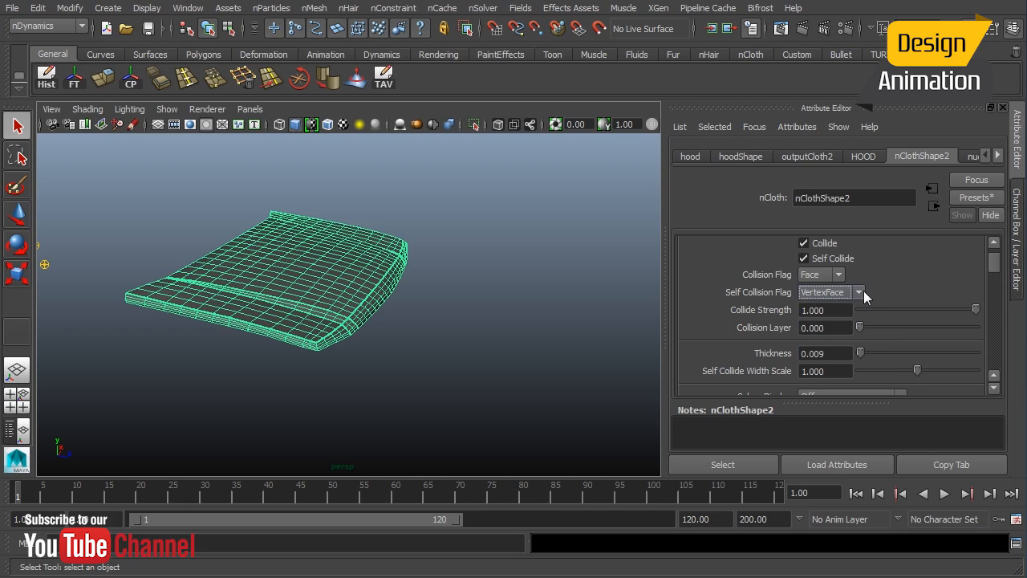
{"action": "left_click", "coordinate": [864, 292]}
{"action": "left_click", "coordinate": [863, 290]}
Set the hood nCloth's Solver Display to Collision Thickness and show the TRUCK layer to compare the hood with the body.
{"action": "scroll", "coordinate": [991, 275], "scroll_direction": "down", "scroll_amount": 2}
{"action": "left_click", "coordinate": [834, 342]}
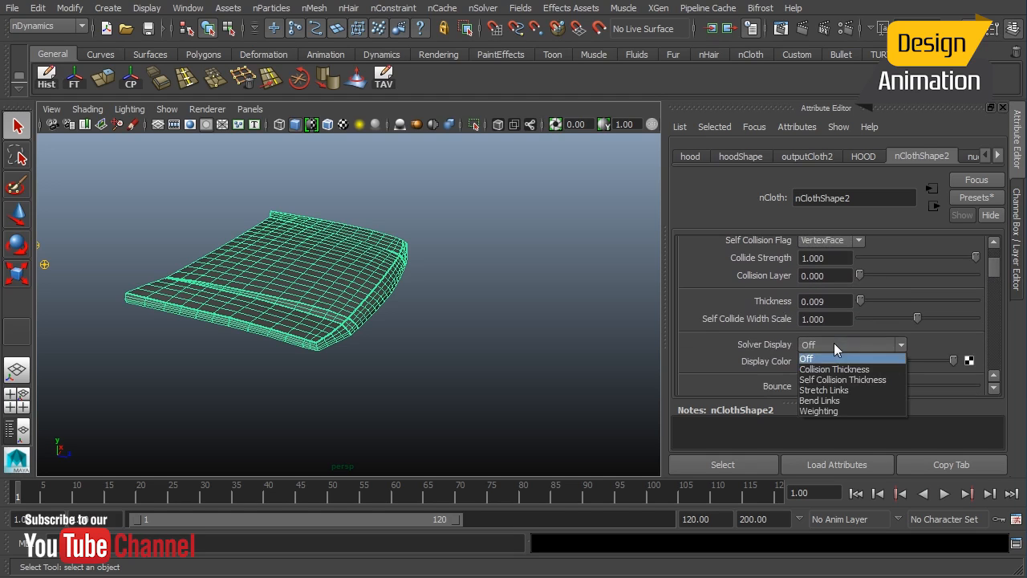
{"action": "left_click", "coordinate": [829, 370]}
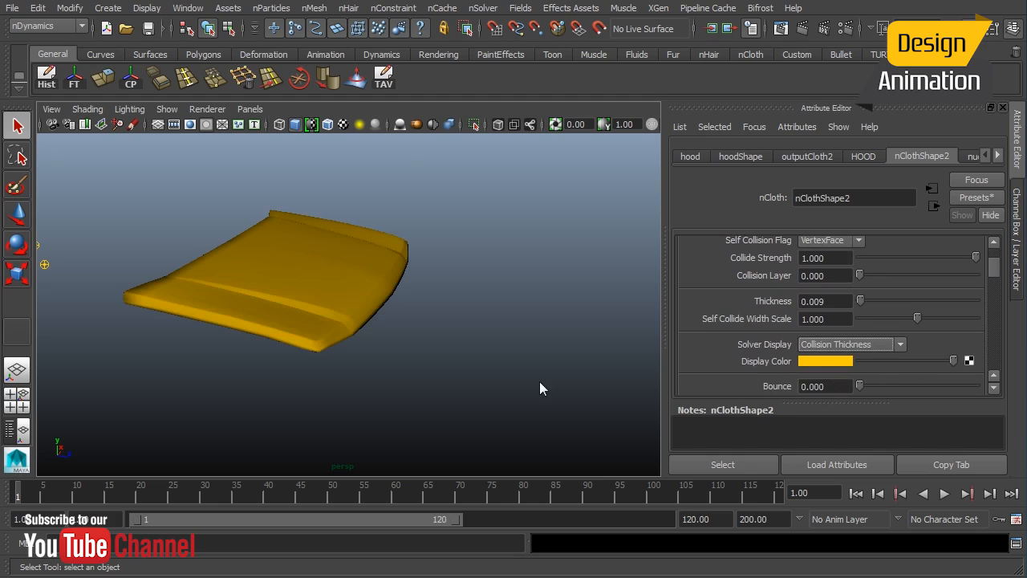
{"action": "left_click", "coordinate": [1016, 241]}
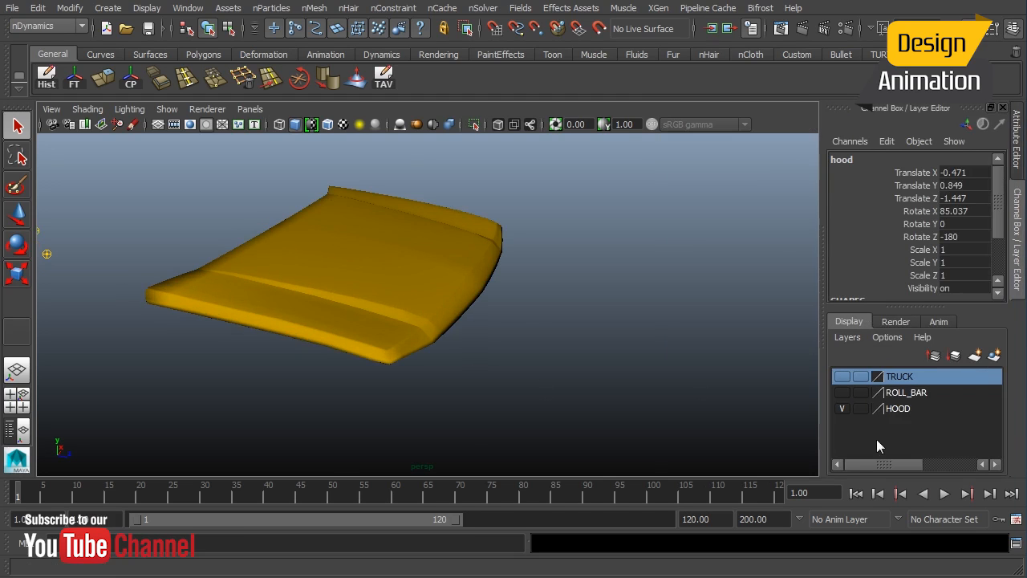
{"action": "left_click", "coordinate": [844, 375]}
{"action": "left_click_drag", "start_coordinate": [333, 301], "coordinate": [394, 270], "text": "alt"}
{"action": "right_click_drag", "start_coordinate": [372, 295], "coordinate": [677, 307], "text": "alt"}
Reduce the hood nCloth's collision Thickness to 0.005.
{"action": "left_click", "coordinate": [1017, 152]}
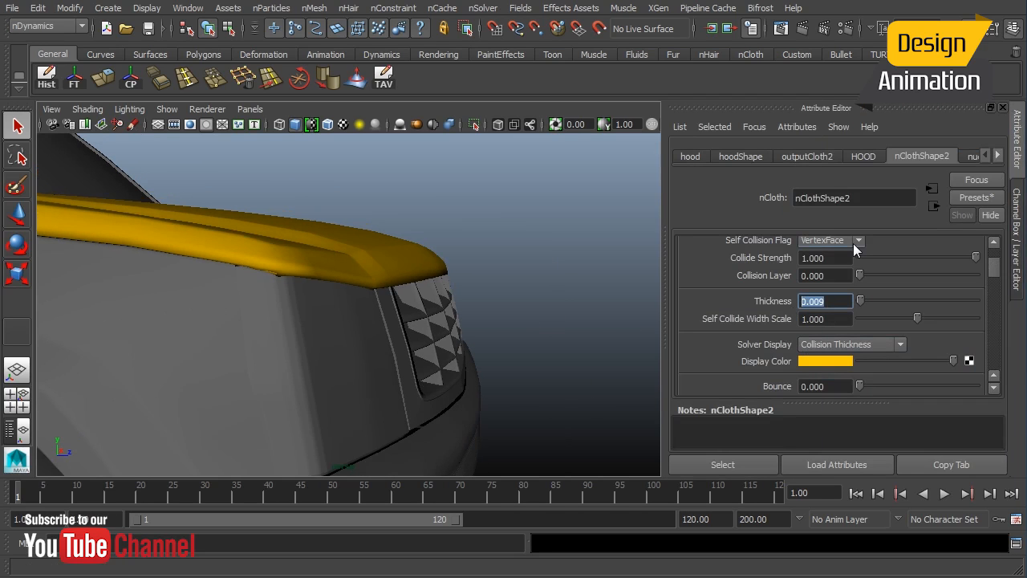
{"action": "type", "text": ".00"}
{"action": "key", "text": "BackSpace"}
{"action": "type", "text": "1"}
{"action": "key", "text": "Return"}
{"action": "type", "text": ".005"}
{"action": "key", "text": "Return"}
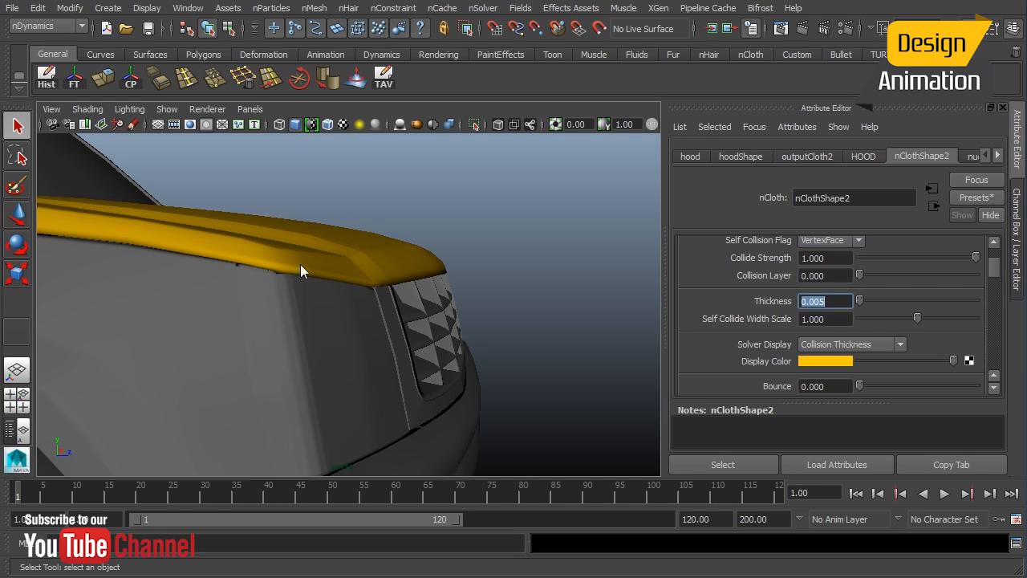
Check the hood's collision thickness against the truck body and set the Solver Display back to Off.
{"action": "middle_click_drag", "start_coordinate": [300, 264], "coordinate": [462, 268], "text": "alt"}
{"action": "right_click_drag", "start_coordinate": [510, 299], "coordinate": [427, 343], "text": "alt"}
{"action": "left_click_drag", "start_coordinate": [586, 350], "coordinate": [540, 375], "text": "alt"}
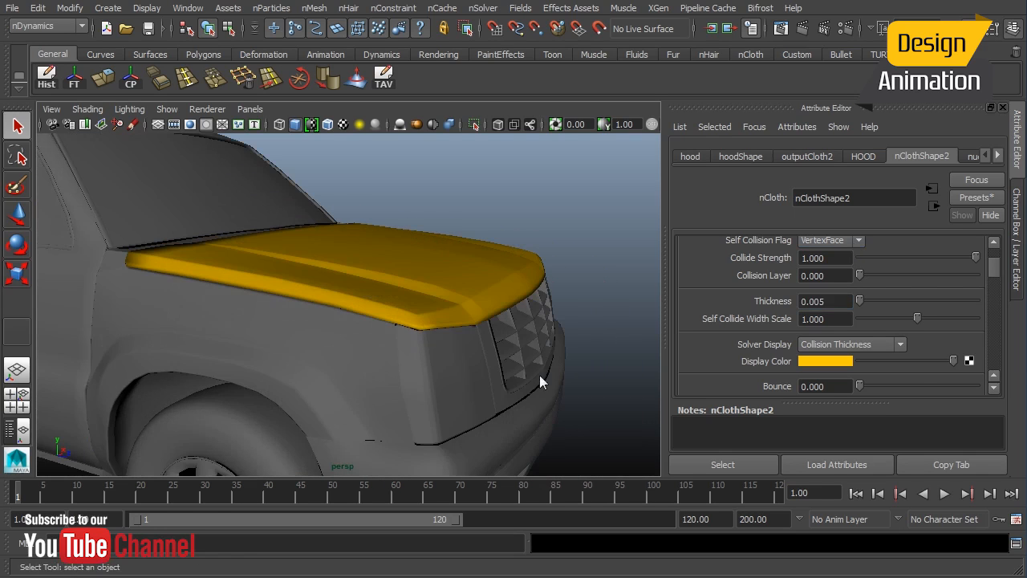
{"action": "left_click", "coordinate": [859, 344]}
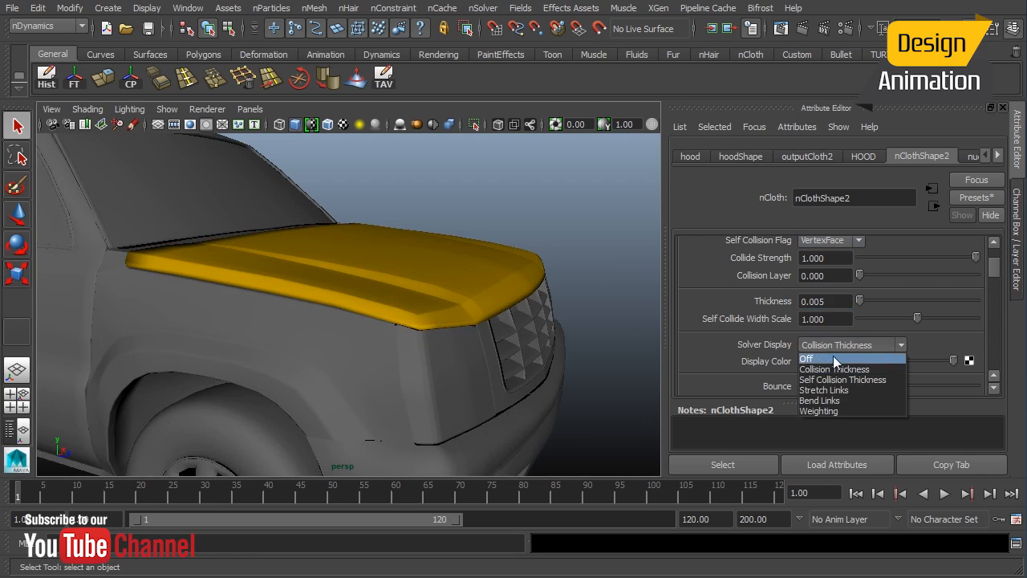
{"action": "left_click", "coordinate": [833, 356]}
{"action": "right_click_drag", "start_coordinate": [530, 341], "coordinate": [321, 345], "text": "alt"}
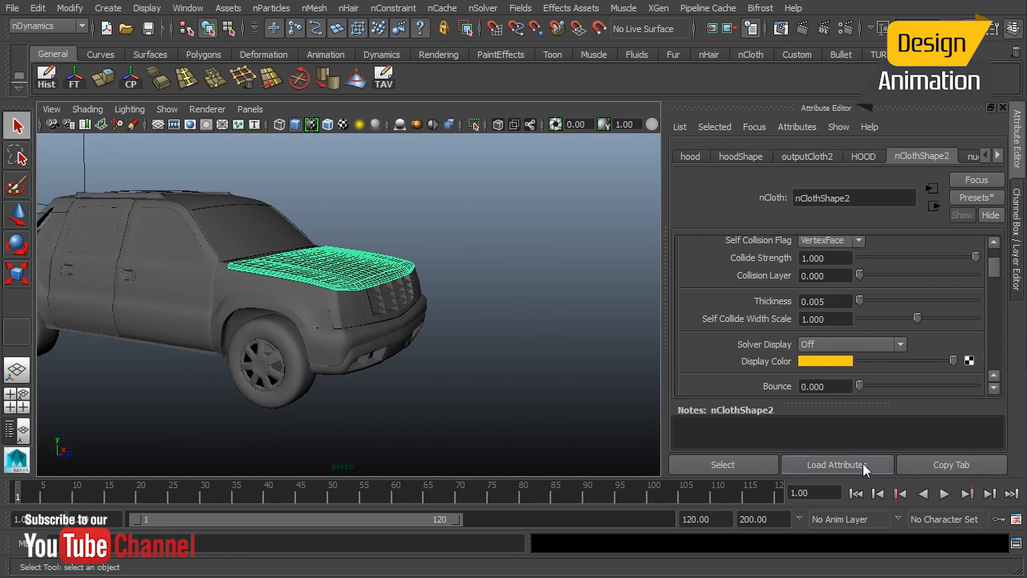
Set the hood nCloth's Mass to 20 in its Dynamic Properties.
{"action": "left_click_drag", "start_coordinate": [999, 269], "coordinate": [998, 314]}
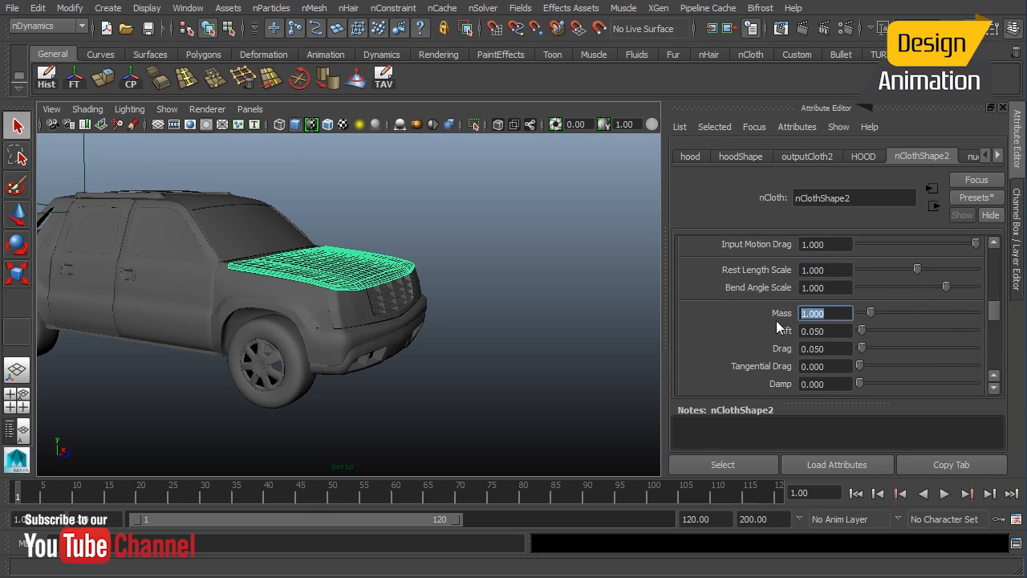
{"action": "type", "text": "20"}
{"action": "key", "text": "Return"}
Play the simulation to frame 60, examine the crumpled hood at the wall up close, and return to the first frame.
{"action": "mouse_move", "coordinate": [504, 351]}
{"action": "left_mouse_down", "text": "alt"}
{"action": "mouse_move", "coordinate": [385, 351]}
{"action": "mouse_move", "coordinate": [394, 362]}
{"action": "mouse_move", "coordinate": [365, 372]}
{"action": "mouse_move", "coordinate": [430, 378]}
{"action": "mouse_move", "coordinate": [456, 366]}
{"action": "left_mouse_up", "text": "alt"}
{"action": "middle_click_drag", "start_coordinate": [456, 365], "coordinate": [345, 394], "text": "alt"}
{"action": "left_click_drag", "start_coordinate": [413, 393], "coordinate": [361, 390], "text": "alt"}
{"action": "left_click", "coordinate": [945, 494]}
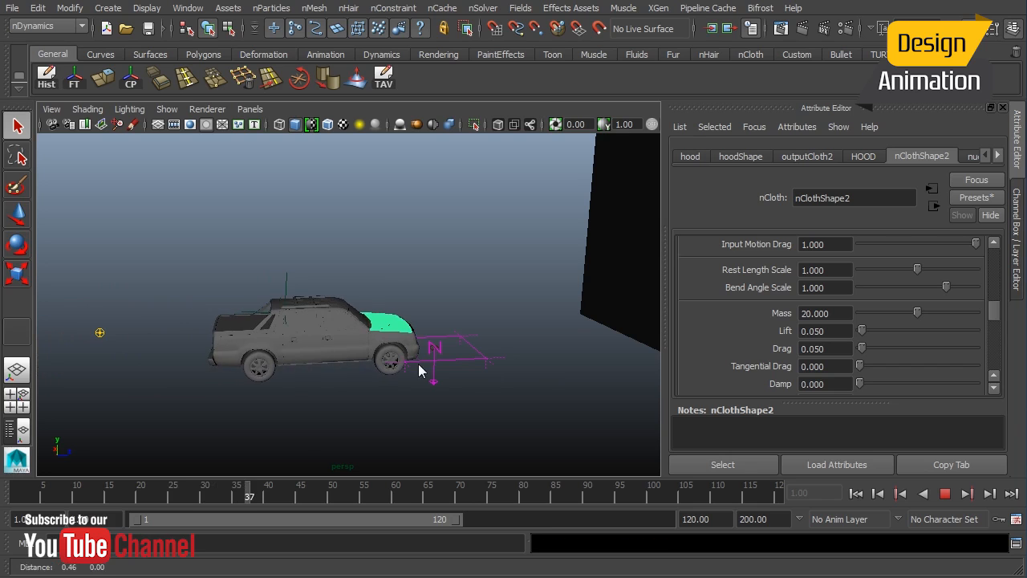
{"action": "mouse_move", "coordinate": [297, 378]}
{"action": "left_mouse_down", "text": "alt"}
{"action": "mouse_move", "coordinate": [246, 382]}
{"action": "mouse_move", "coordinate": [281, 376]}
{"action": "left_mouse_up", "text": "alt"}
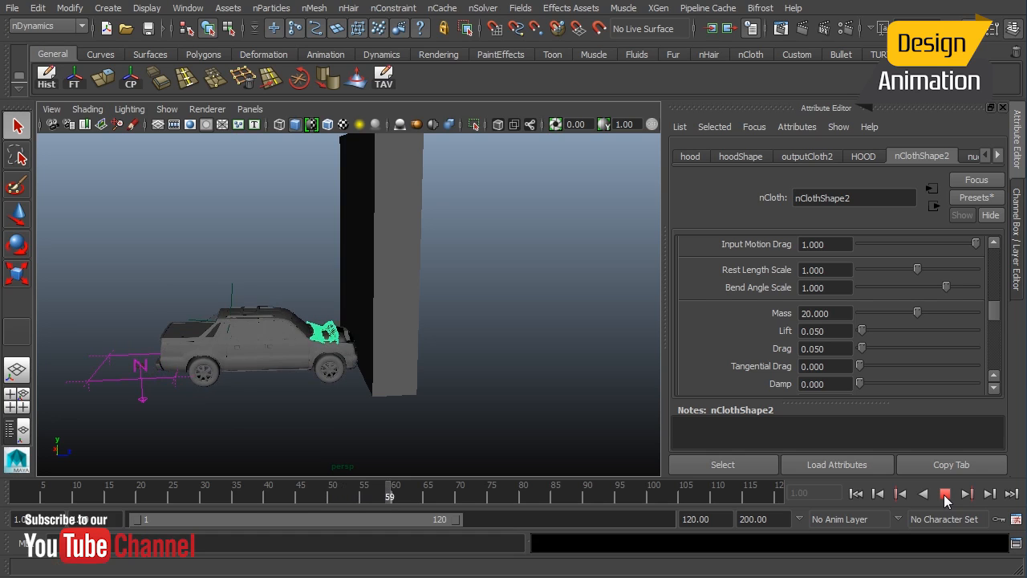
{"action": "left_click", "coordinate": [945, 495]}
{"action": "right_click_drag", "start_coordinate": [236, 342], "coordinate": [554, 361], "text": "alt"}
{"action": "middle_click_drag", "start_coordinate": [251, 377], "coordinate": [306, 317], "text": "alt"}
{"action": "right_click_drag", "start_coordinate": [235, 365], "coordinate": [395, 367], "text": "alt"}
{"action": "left_click_drag", "start_coordinate": [396, 366], "coordinate": [343, 346], "text": "alt"}
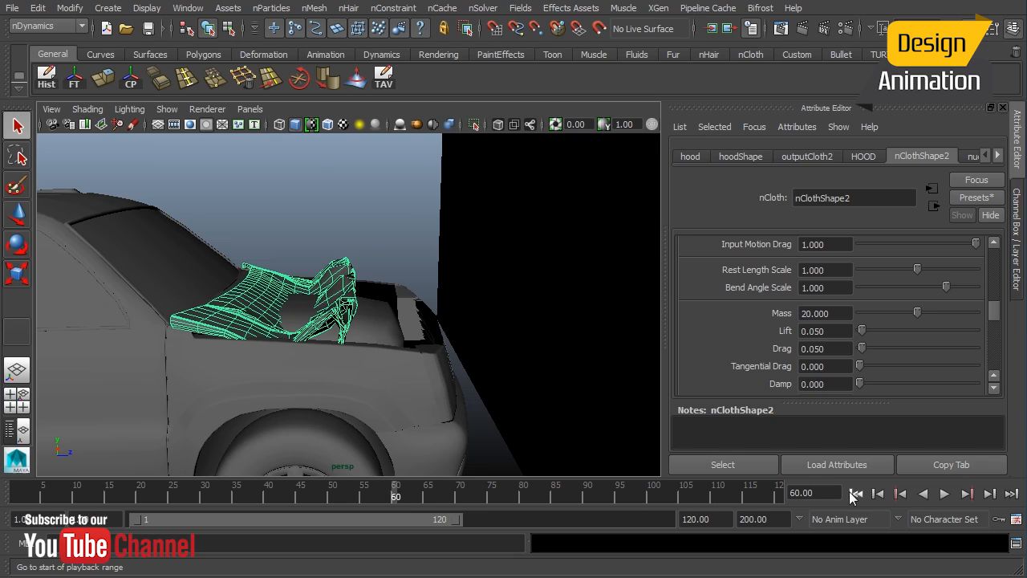
{"action": "left_click", "coordinate": [856, 494]}
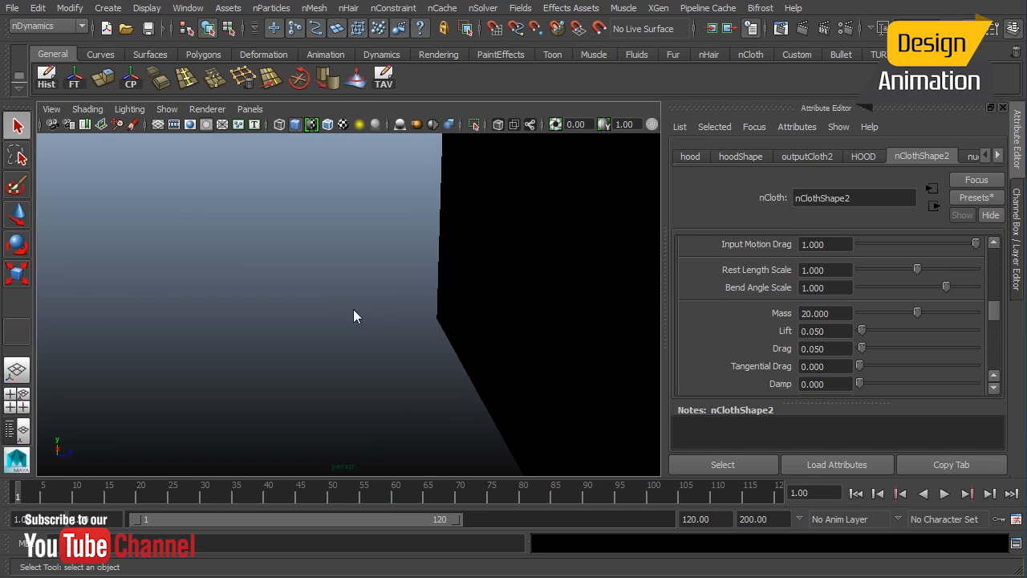
Switch the hood to vertex mode and select the row of vertices along its rear edge by the windshield.
{"action": "key", "text": "f"}
{"action": "right_click_drag", "start_coordinate": [519, 313], "coordinate": [301, 316], "text": "alt"}
{"action": "left_click_drag", "start_coordinate": [301, 316], "coordinate": [328, 318], "text": "alt"}
{"action": "right_click_drag", "start_coordinate": [283, 289], "coordinate": [211, 284]}
{"action": "left_click_drag", "start_coordinate": [236, 283], "coordinate": [369, 298], "text": "alt"}
{"action": "key", "text": "ctrl+z"}
{"action": "right_click_drag", "start_coordinate": [368, 293], "coordinate": [327, 296]}
{"action": "left_click_drag", "start_coordinate": [373, 313], "coordinate": [374, 329], "text": "alt"}
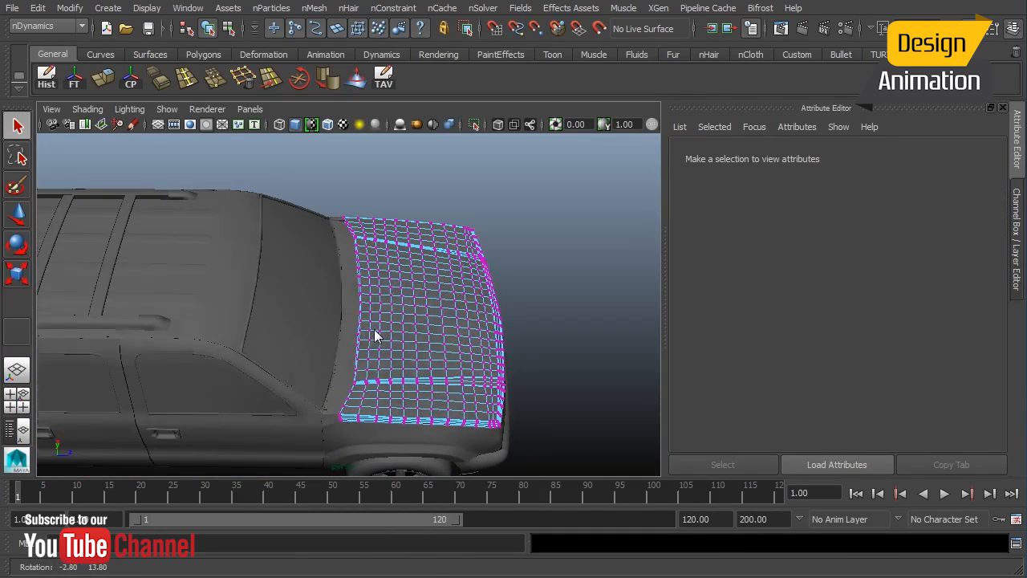
{"action": "left_click_drag", "start_coordinate": [289, 191], "coordinate": [366, 440]}
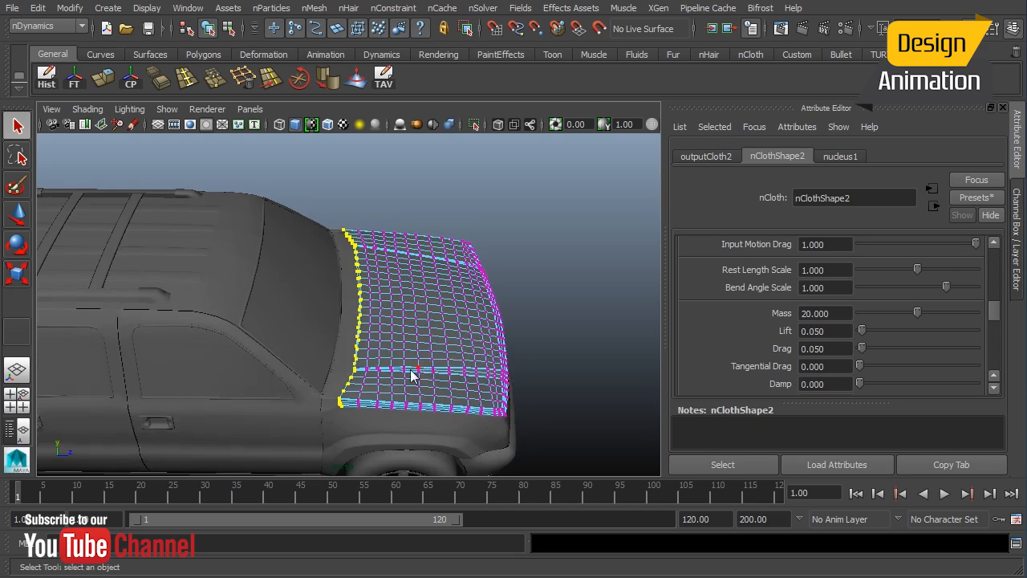
Create a Transform nConstraint on the selected vertices along the hood's rear edge.
{"action": "key", "text": "4"}
{"action": "key", "text": "5"}
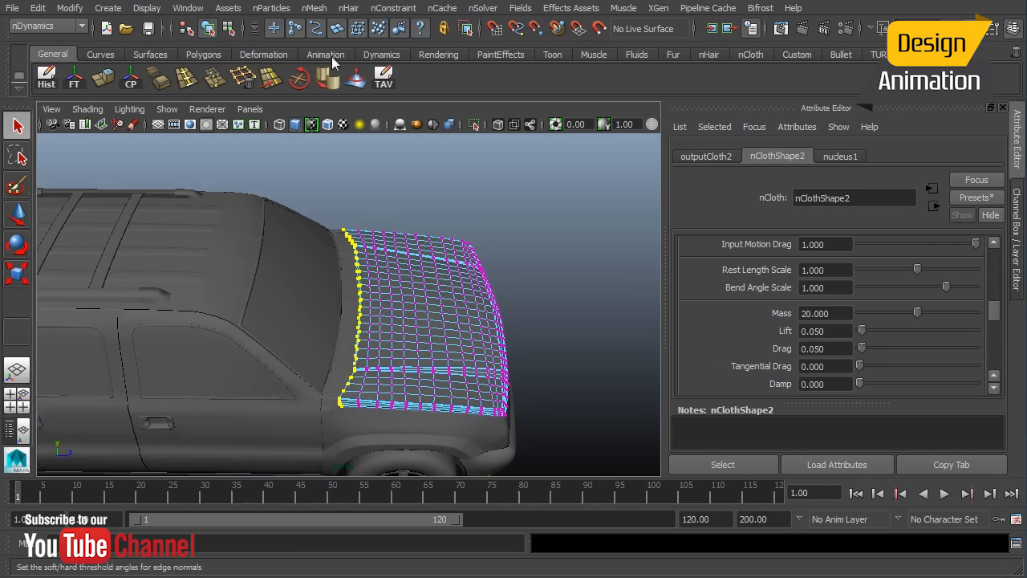
{"action": "left_click", "coordinate": [393, 8]}
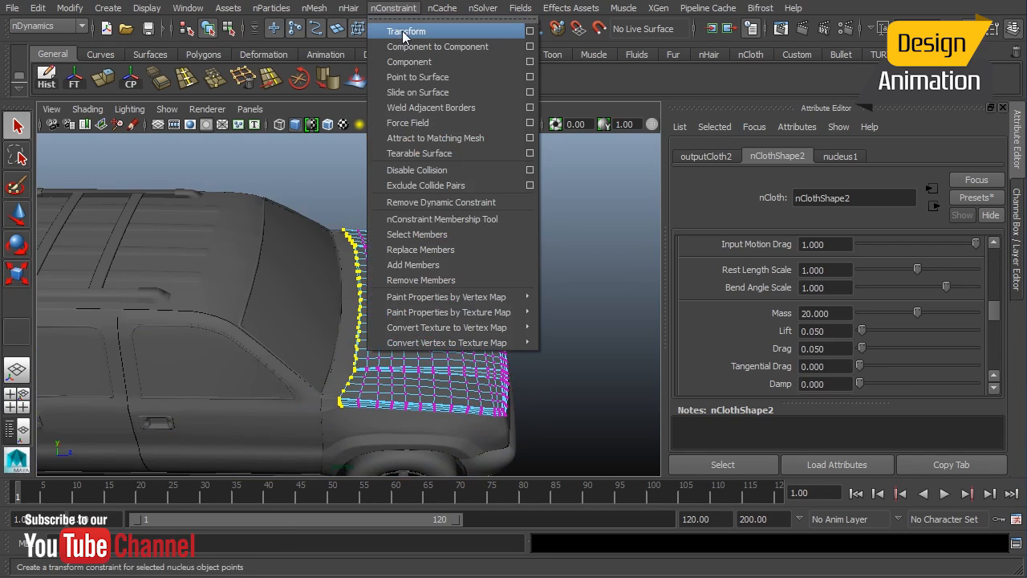
{"action": "left_click", "coordinate": [404, 32]}
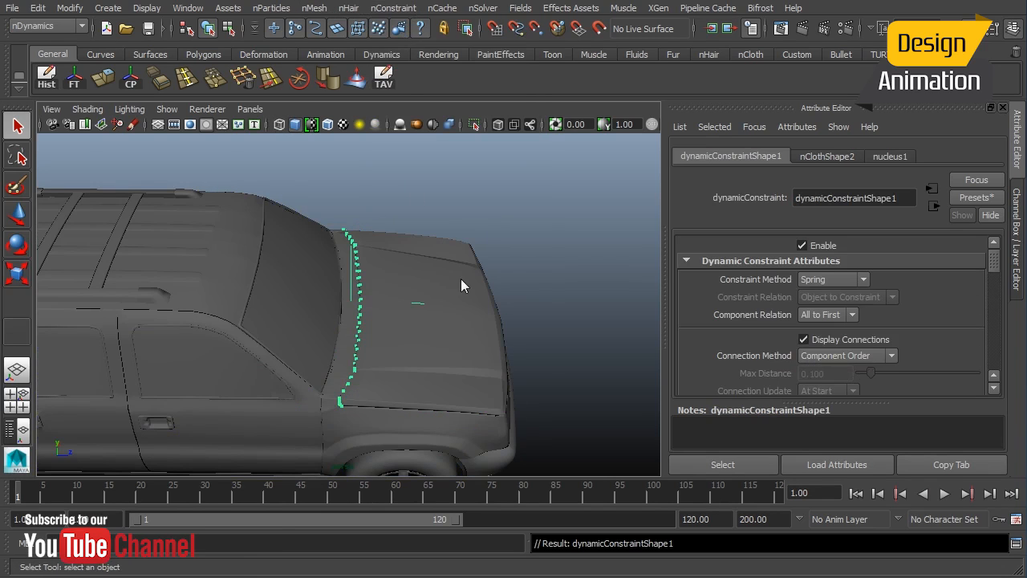
{"action": "left_click_drag", "start_coordinate": [460, 278], "coordinate": [452, 230], "text": "alt"}
{"action": "left_click_drag", "start_coordinate": [413, 286], "coordinate": [161, 177], "text": "alt"}
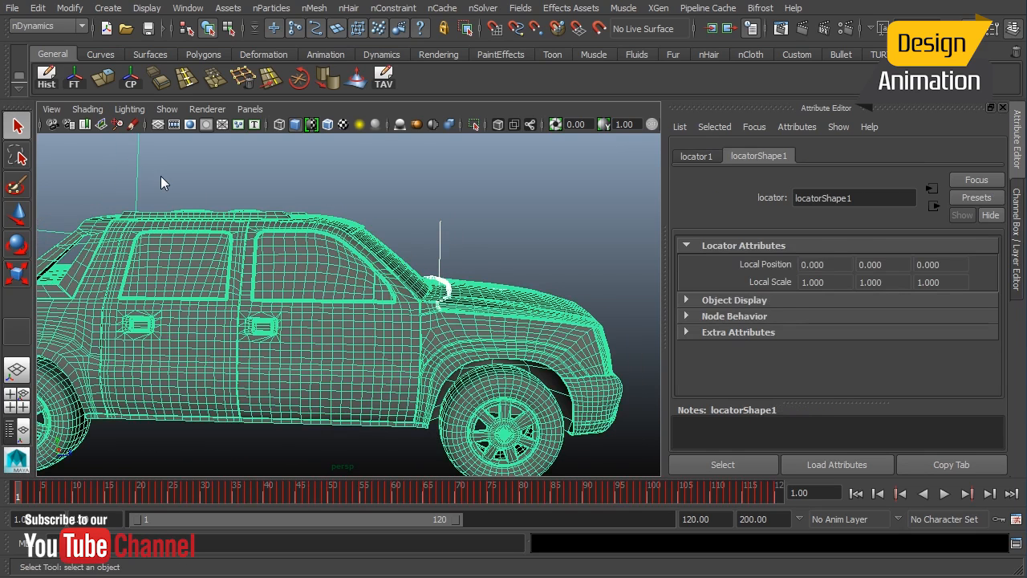
{"action": "key", "text": "ctrl+z"}
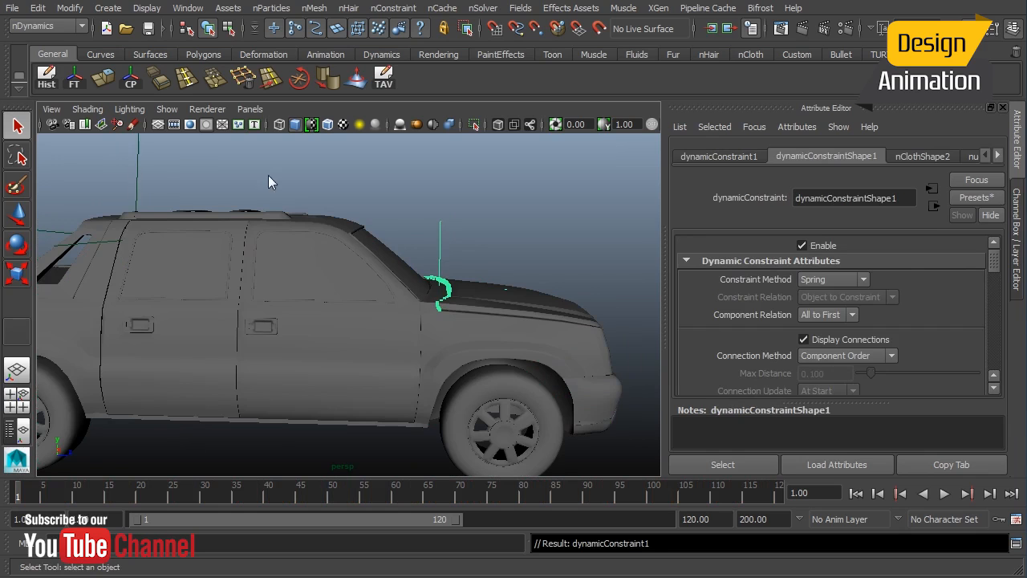
{"action": "left_click_drag", "start_coordinate": [538, 317], "coordinate": [285, 276], "text": "alt"}
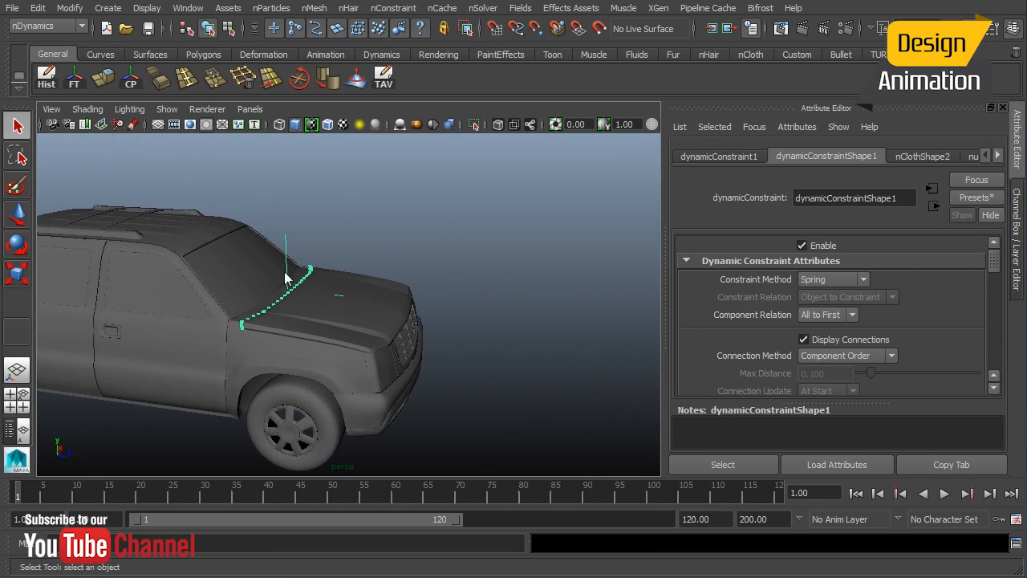
{"action": "left_click_drag", "start_coordinate": [438, 325], "coordinate": [385, 277], "text": "alt"}
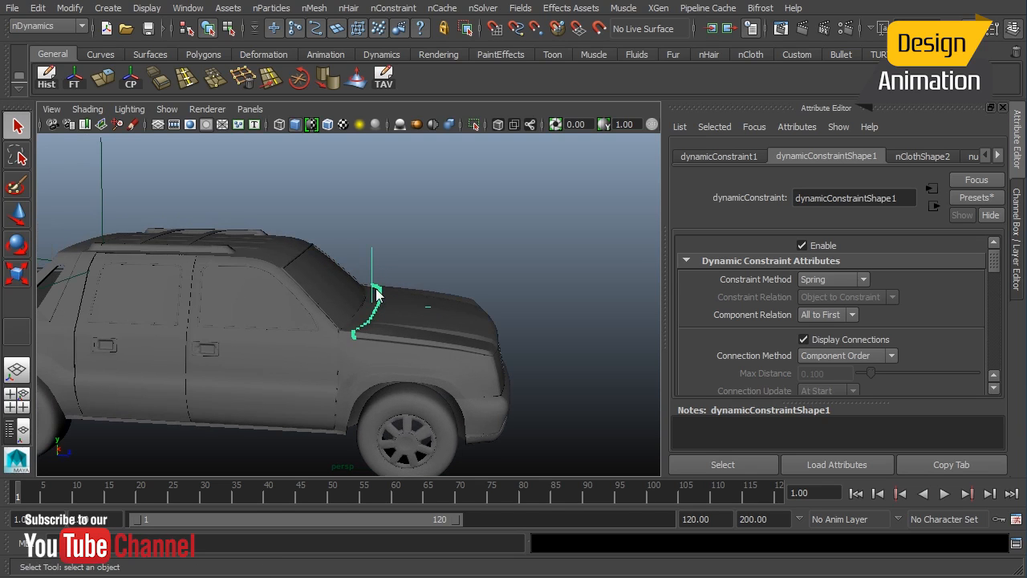